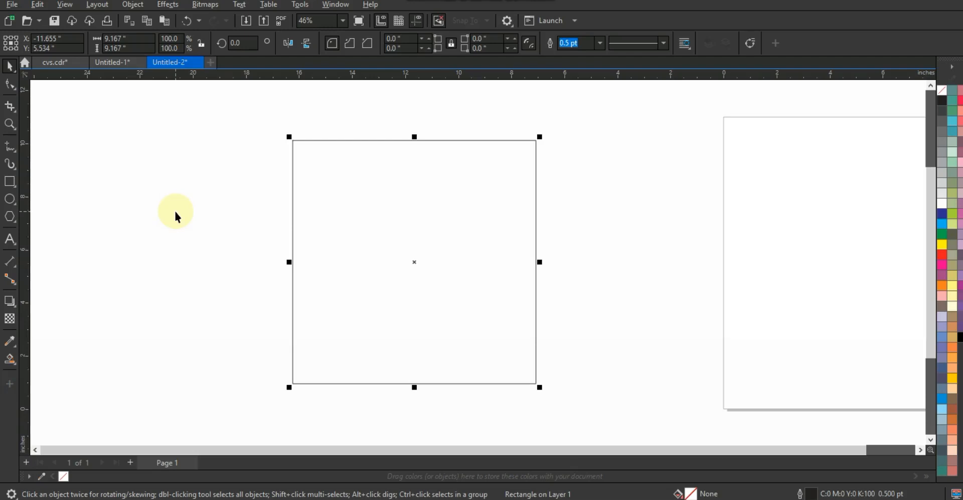
Fill the square with a uniform dark maroon, C40 M95 Y81 K62.
left_click(15, 368)
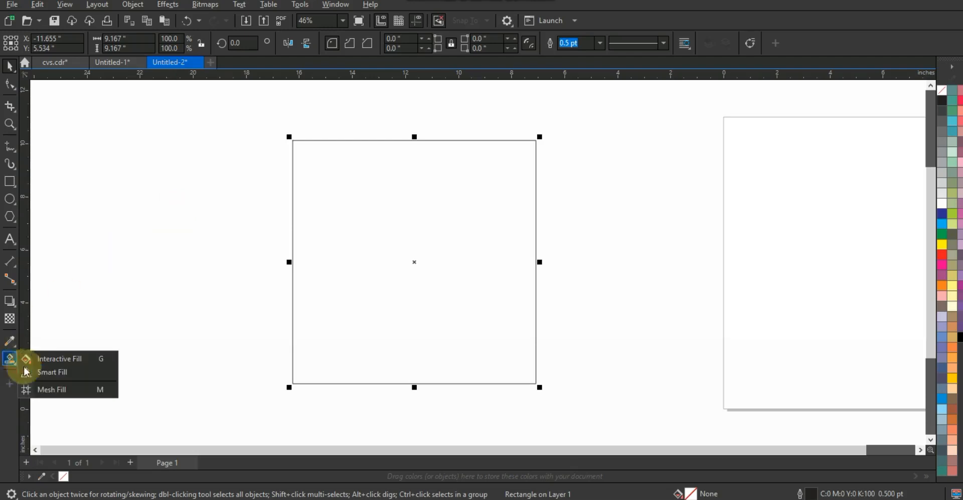
left_click(43, 357)
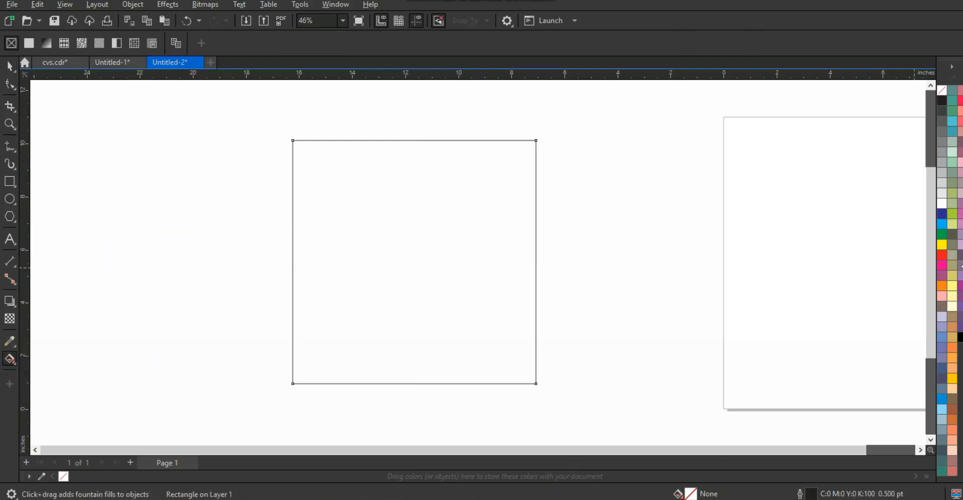
left_click_drag(941, 265, 509, 297)
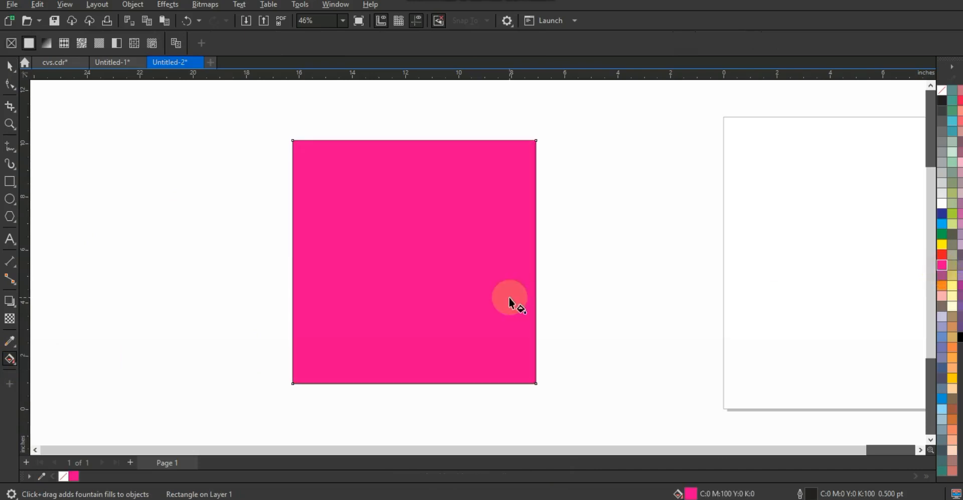
left_click(182, 40)
left_click(184, 66)
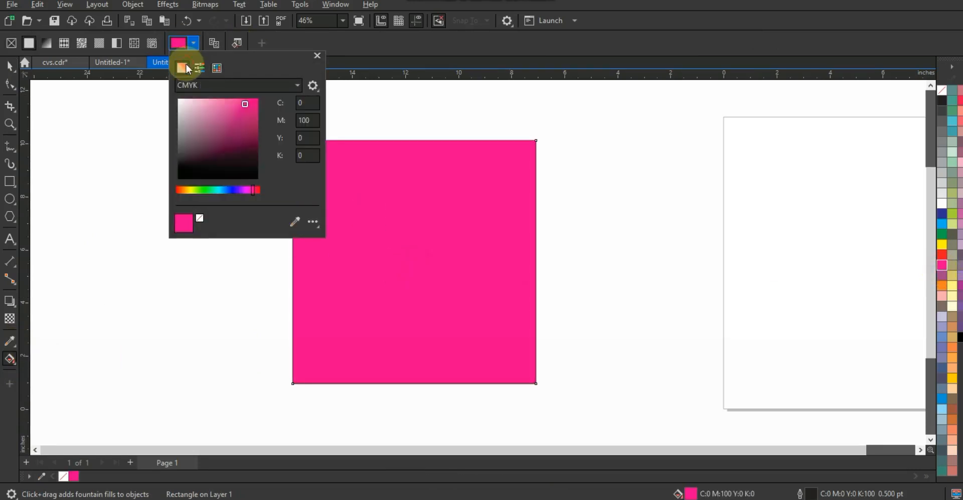
left_click_drag(250, 189, 258, 191)
left_click_drag(250, 101, 249, 146)
left_click(249, 146)
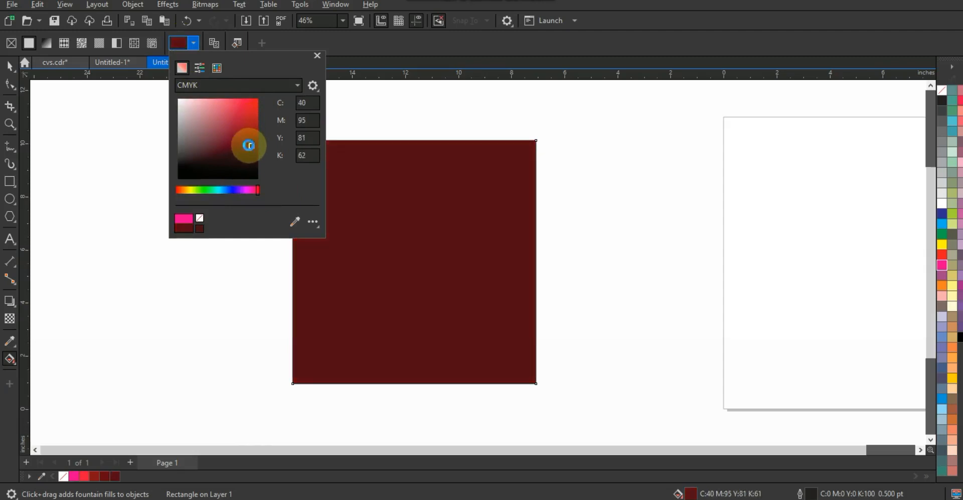
left_click(8, 65)
left_click(9, 66)
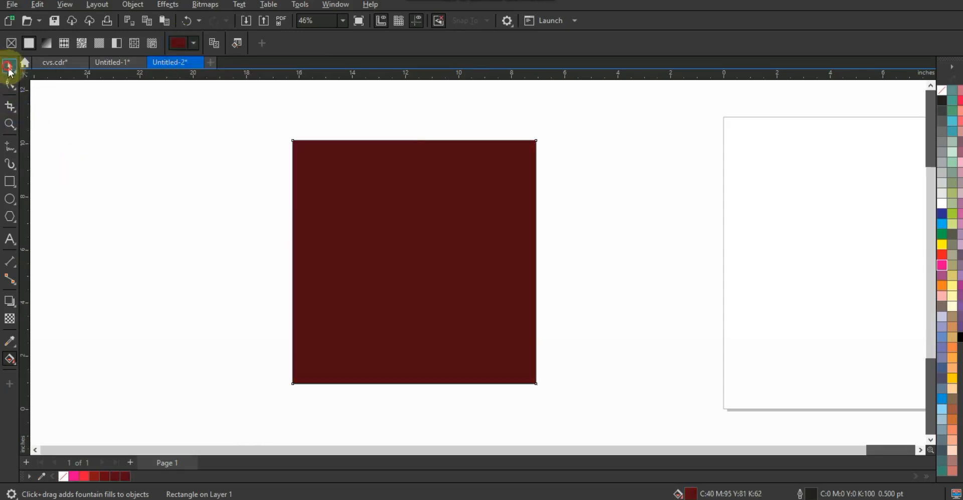
left_click(144, 231)
Place a copy of the maroon square to the left of the original.
scroll(34, 449, "left", 5)
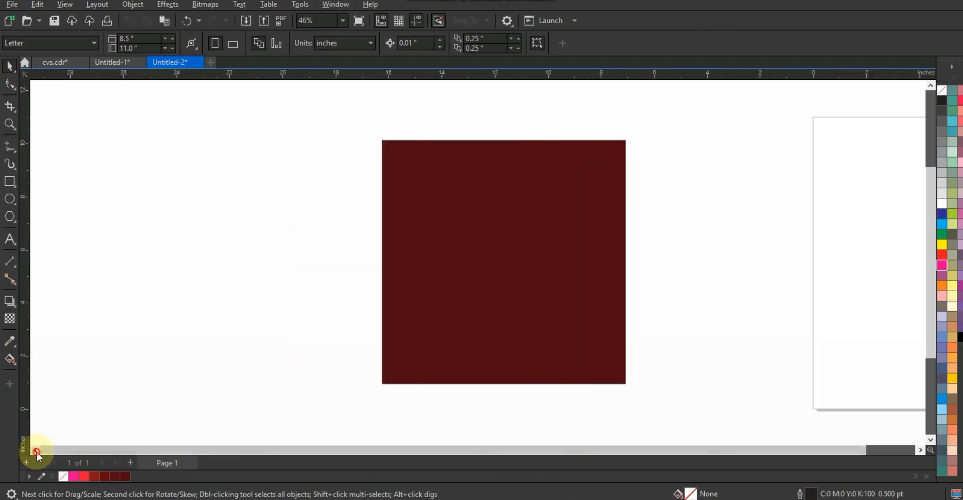
left_click(677, 285)
left_click_drag(679, 272, 356, 245)
left_click(140, 204)
Draw a thin horizontal bar about 9.8 by 0.09 in across the top part of the copied square and fill it black.
left_click(9, 181)
left_click_drag(231, 159, 492, 159)
left_click(10, 123)
left_click_drag(218, 125, 580, 219)
key("space")
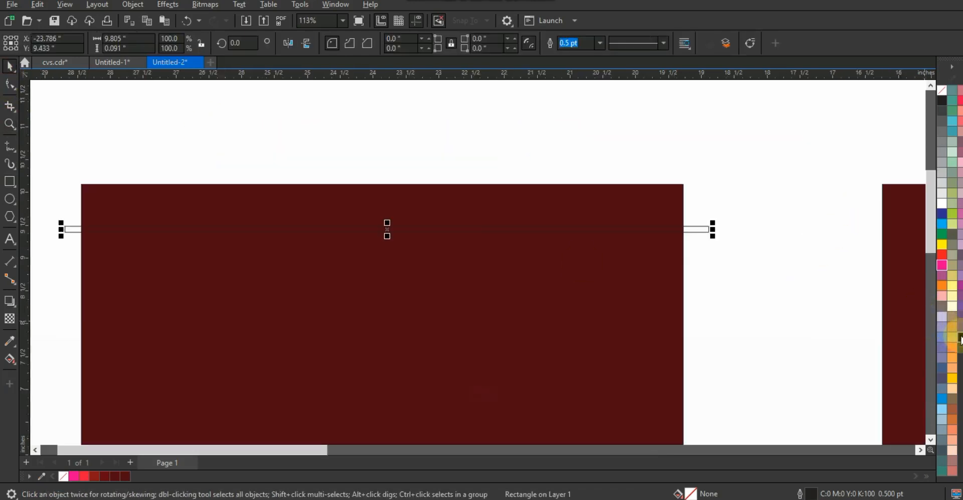
left_click(959, 336)
Thin the bar to about 0.06 in, copy it about 0.6 in lower, and repeat the copy 12 times down the square.
left_click_drag(387, 238, 395, 267)
key("F4")
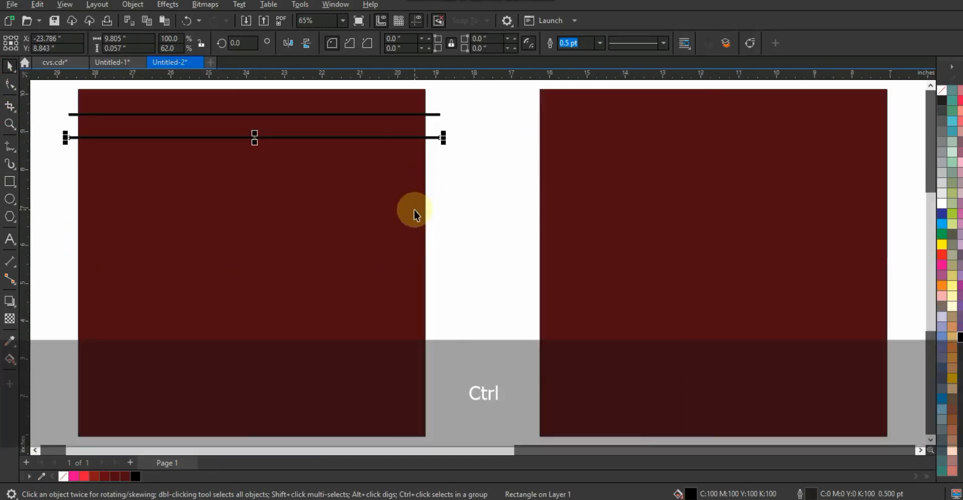
key("ctrl+r")
key("ctrl+r")
key("ctrl+r")
key("ctrl+r")
key("ctrl+r")
key("ctrl+r")
key("ctrl+r")
key("ctrl+r")
key("ctrl+r")
key("ctrl+r")
key("ctrl+r")
key("ctrl+r")
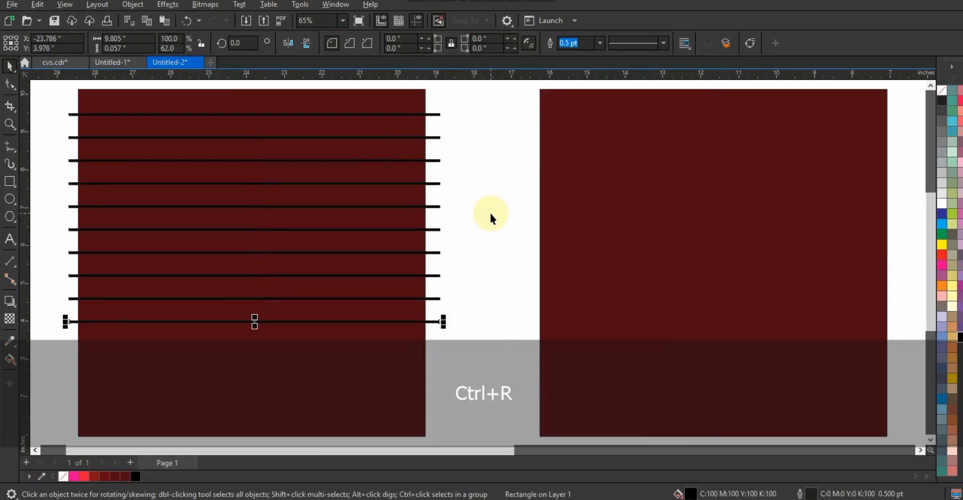
Join all the black bars into one object and centre it horizontally and vertically on the copied square.
left_click_drag(474, 98, 89, 423)
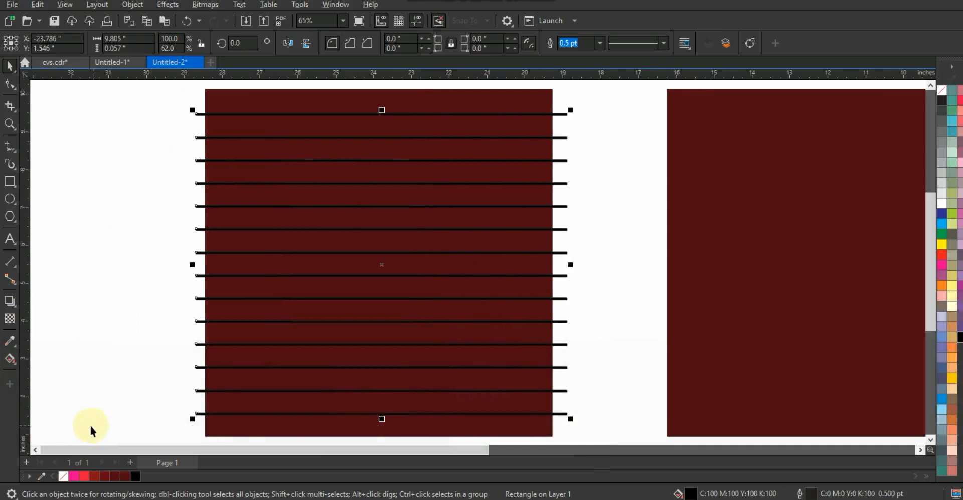
left_click(370, 98, "shift")
key("c")
key("e")
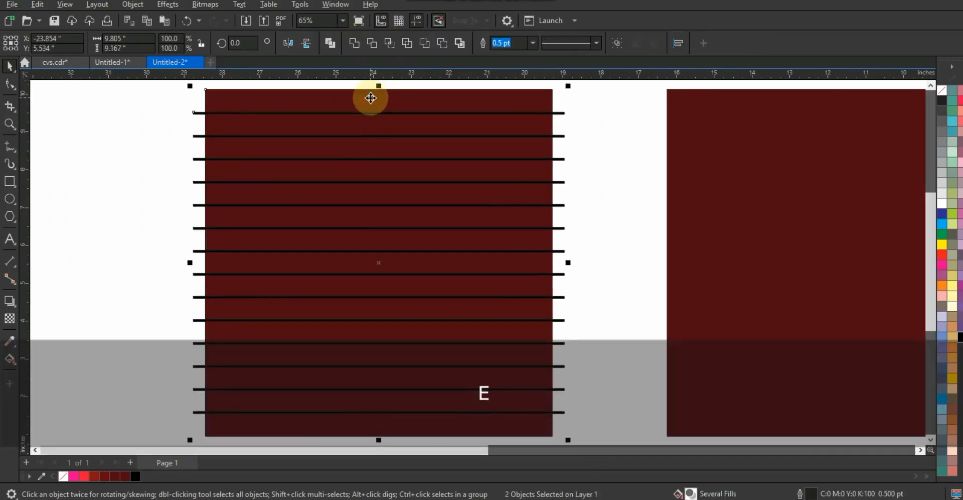
Cut the bars out of the copied square and delete the black bars, leaving horizontal stripes.
left_click(125, 129)
left_click(561, 112)
key("Delete")
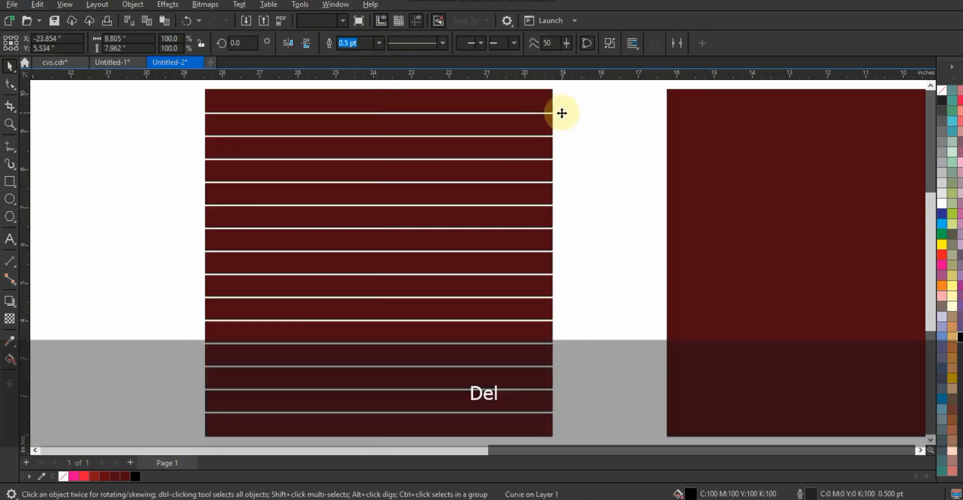
Stretch the striped square about its centre to about 13.4 in wide and 12 in high.
key("F3")
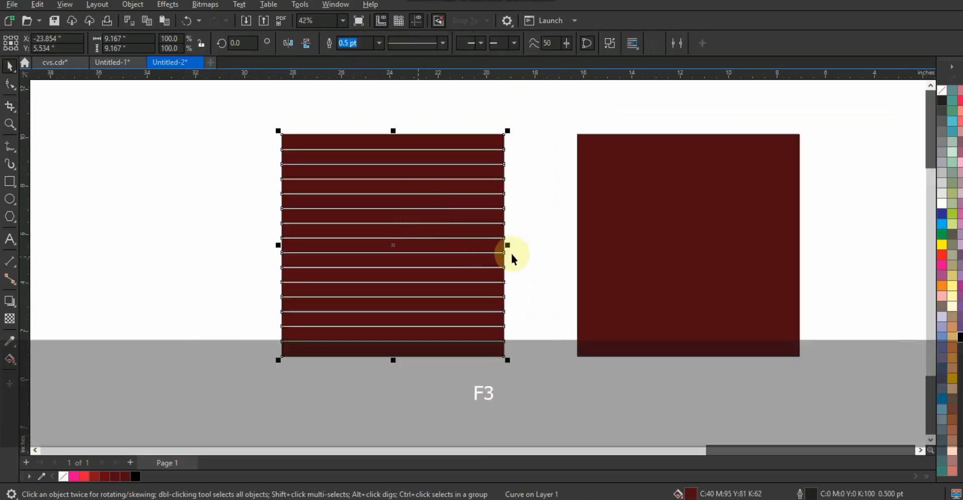
left_click_drag(507, 246, 557, 243)
left_click_drag(398, 133, 401, 99)
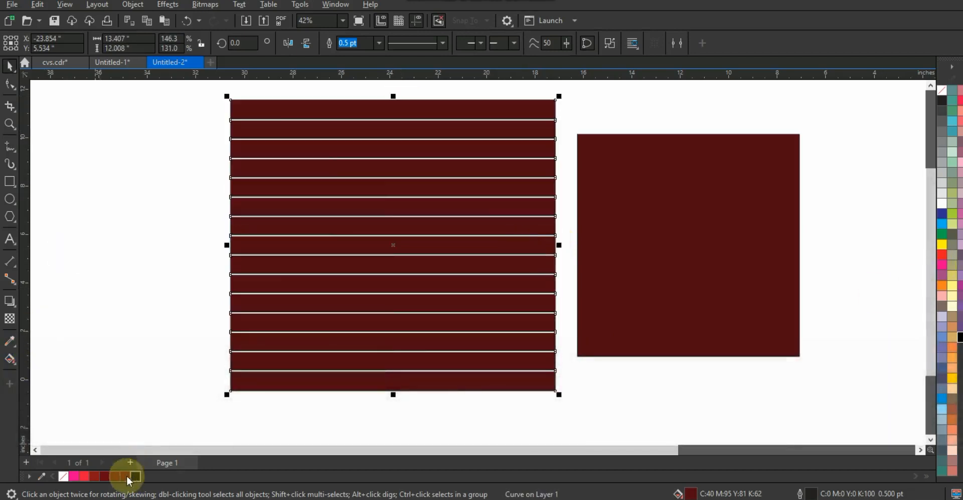
Recolour the striped square to a bright red, C16 M100 Y75 K8.
left_click(12, 360)
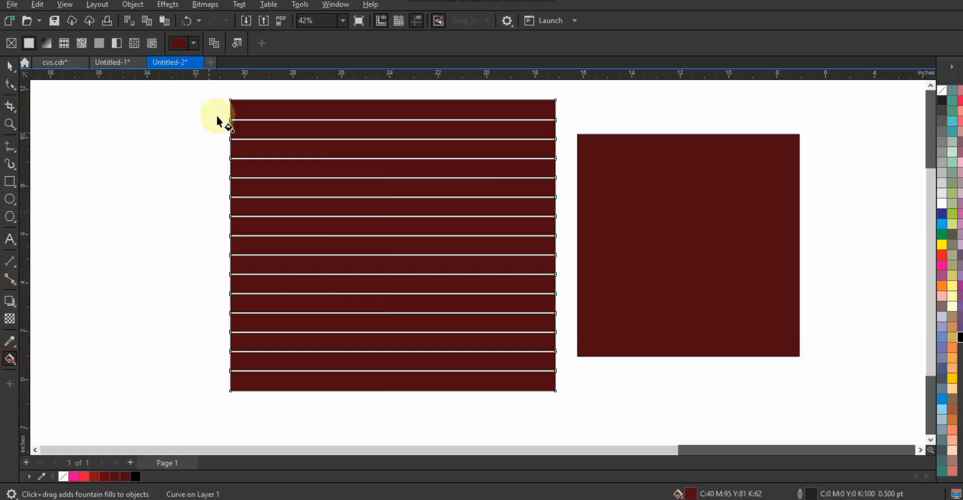
left_click(182, 43)
left_click_drag(256, 194, 251, 194)
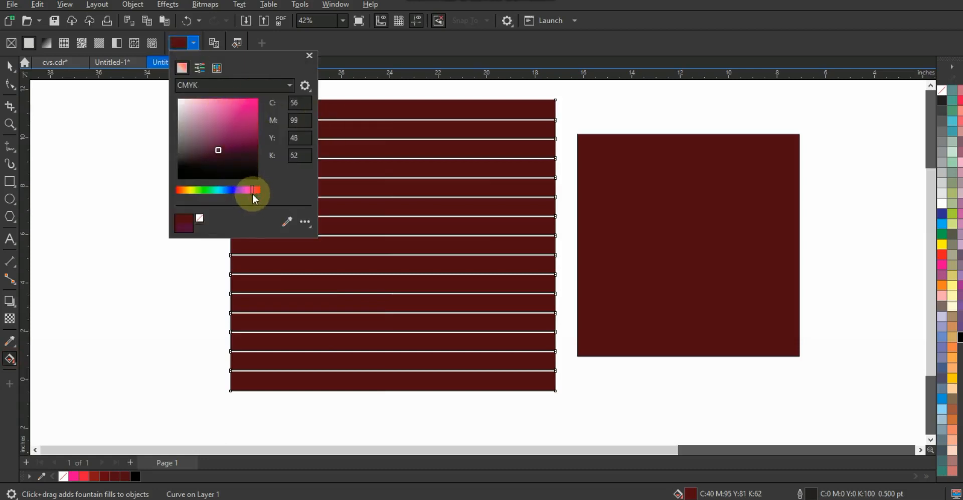
left_click(251, 136)
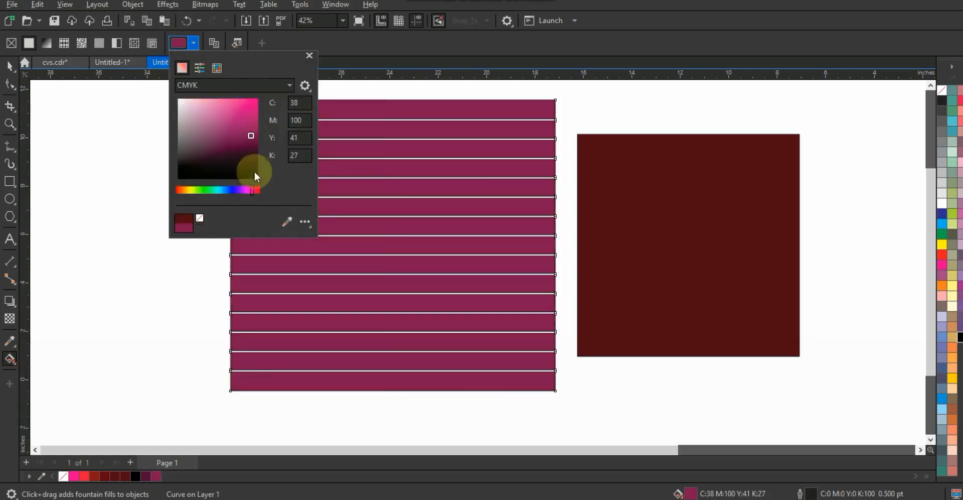
left_click_drag(254, 188, 256, 189)
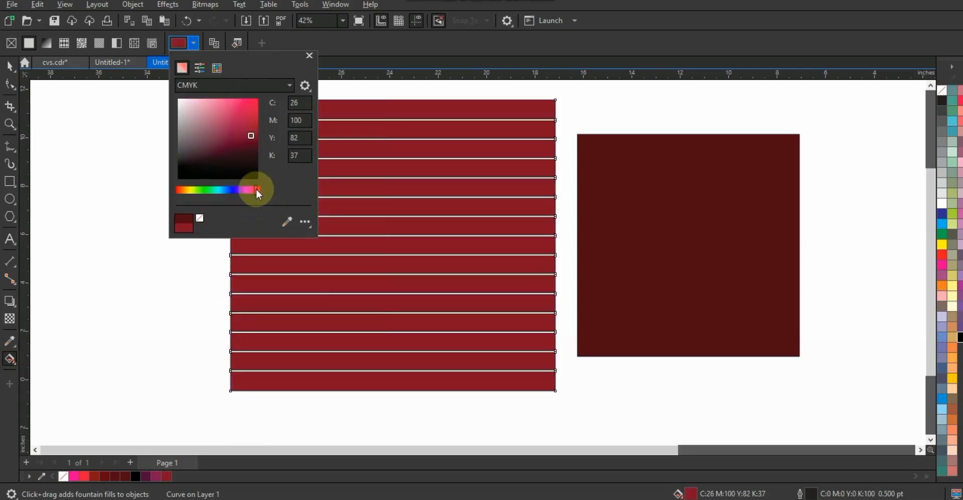
left_click_drag(252, 135, 252, 119)
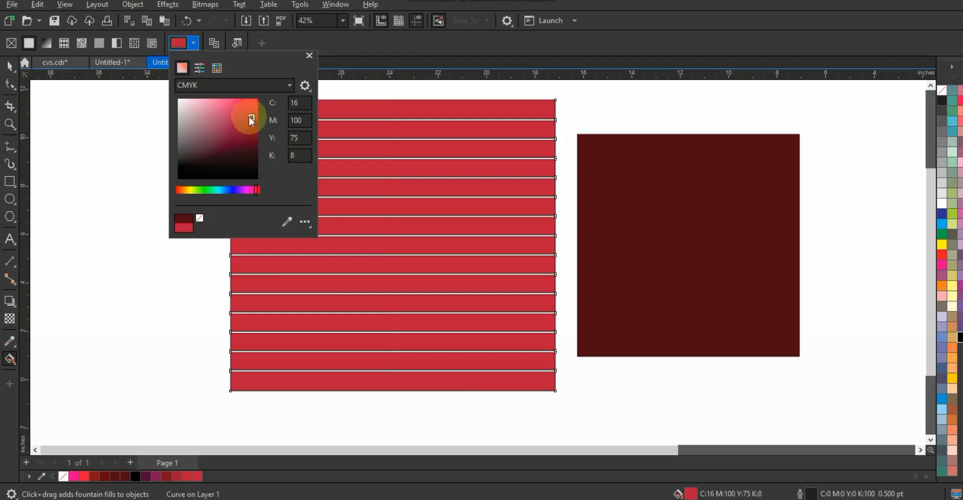
left_click(9, 65)
Rotate the red striped square by about 27.7 degrees and move it over the plain maroon square.
left_click(291, 211)
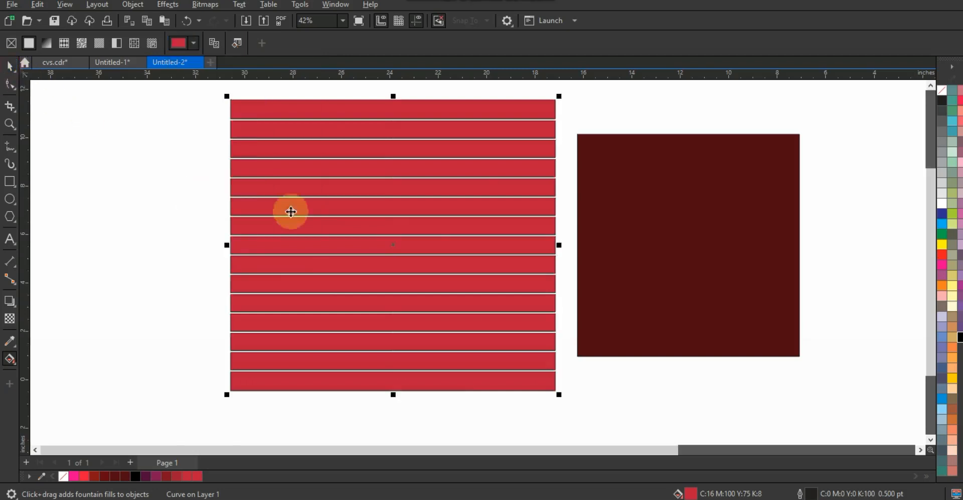
left_click(479, 262)
left_click_drag(568, 401, 582, 295)
left_click_drag(517, 333, 816, 335)
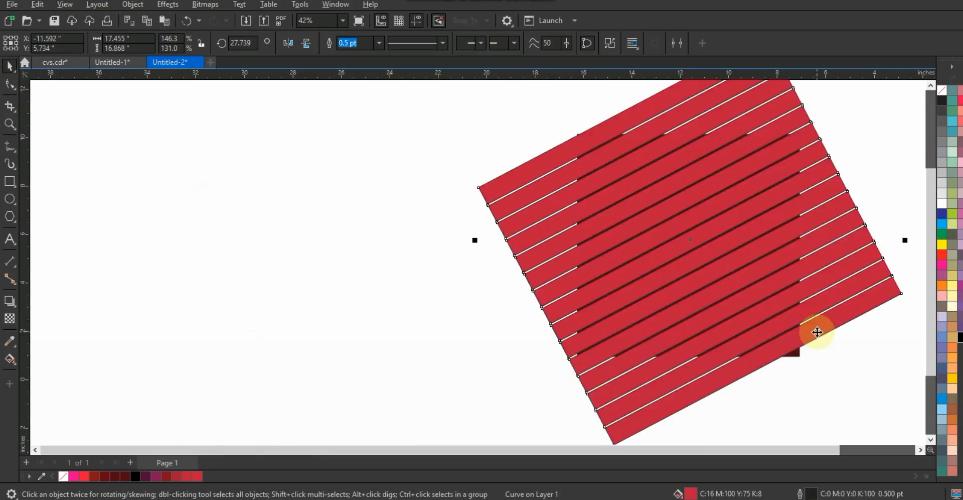
Remove the outline from the red stripes and shift them slightly to cover the maroon square evenly.
right_click(940, 94)
left_click(931, 101)
left_click_drag(805, 141, 795, 148)
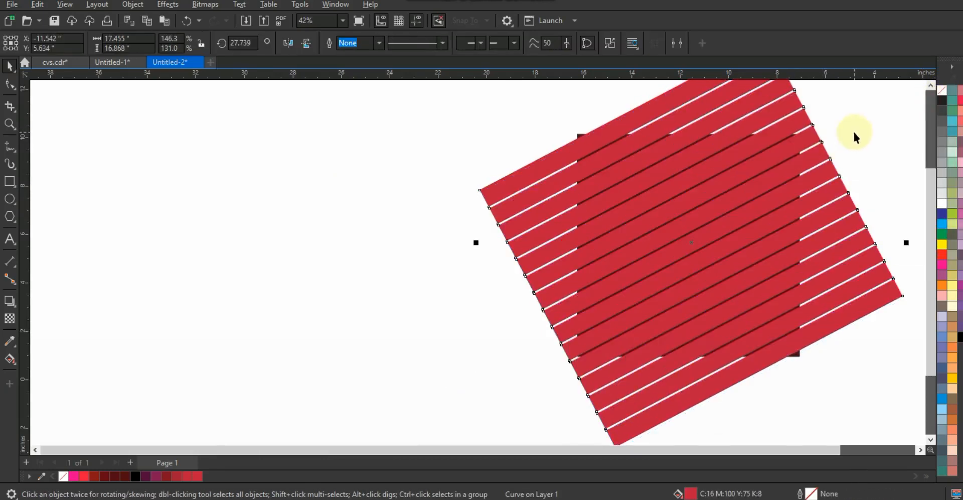
left_click(853, 131)
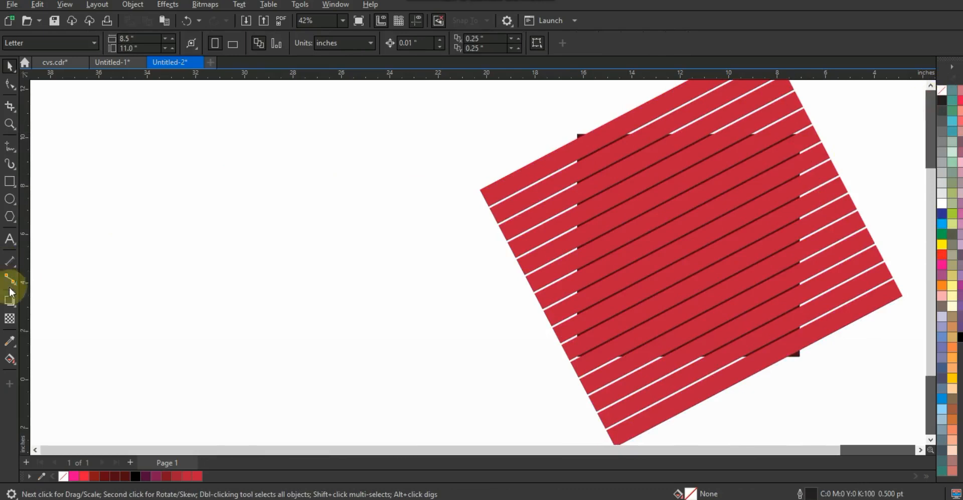
Add the letter "S" as text in the empty area beside the artwork and enlarge it to about 705 pt.
left_click(9, 239)
left_click(132, 248)
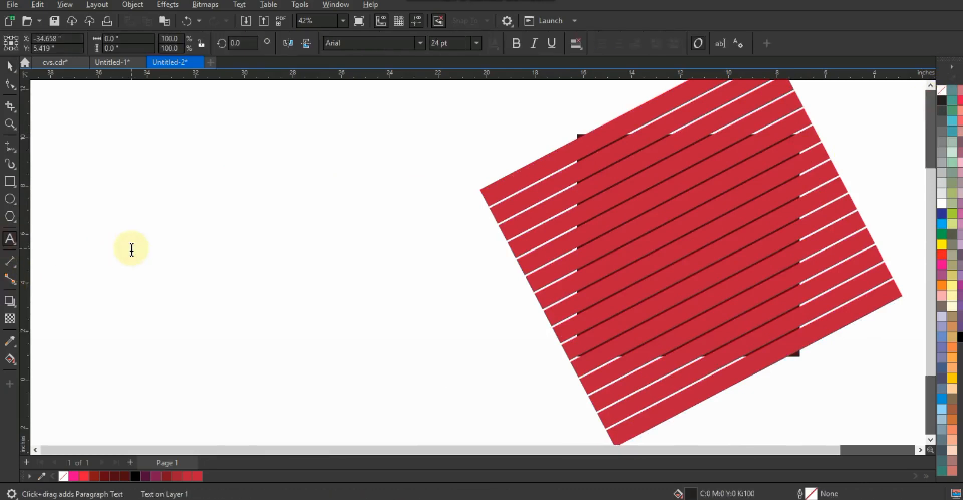
key("Caps_Lock")
type("S")
left_click(10, 66)
left_click_drag(141, 253, 271, 389)
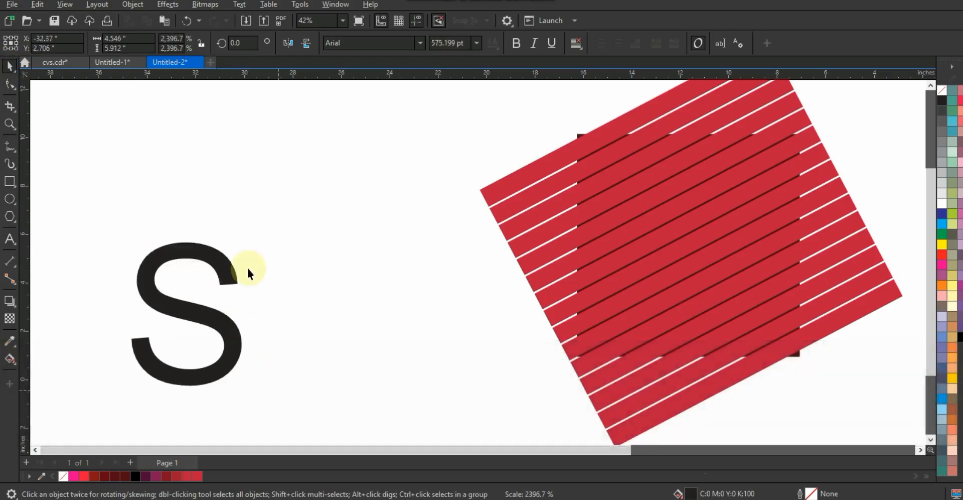
Set the S in Arial Black, move it onto the red stripes and reduce it to about 601 pt.
left_click(420, 43)
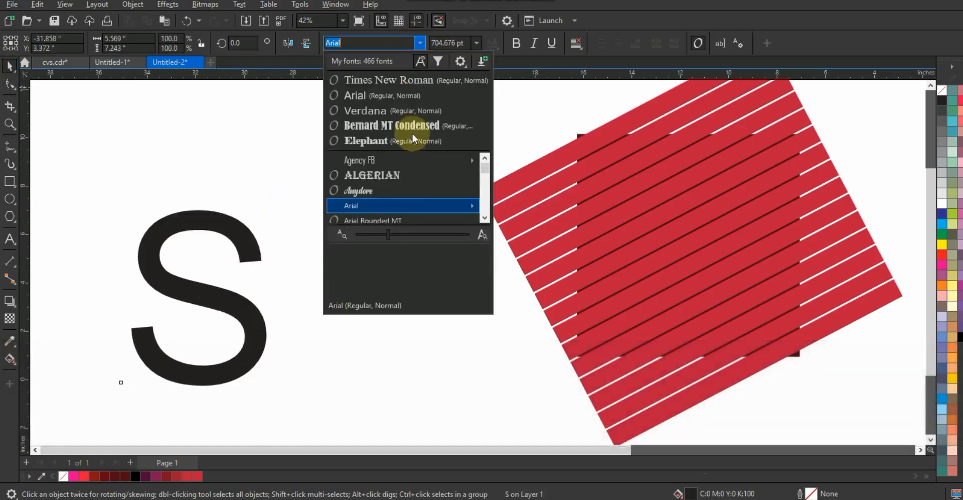
mouse_move(445, 204)
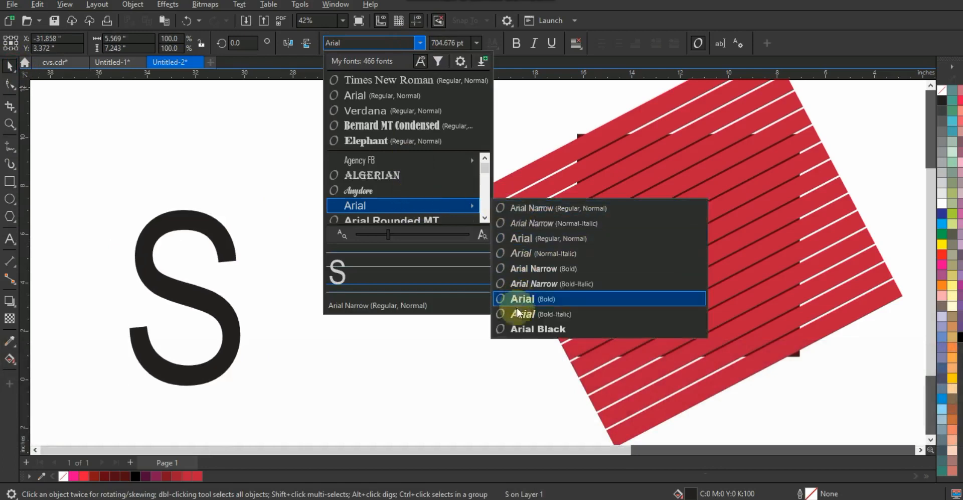
left_click(520, 328)
left_click_drag(258, 286, 721, 240)
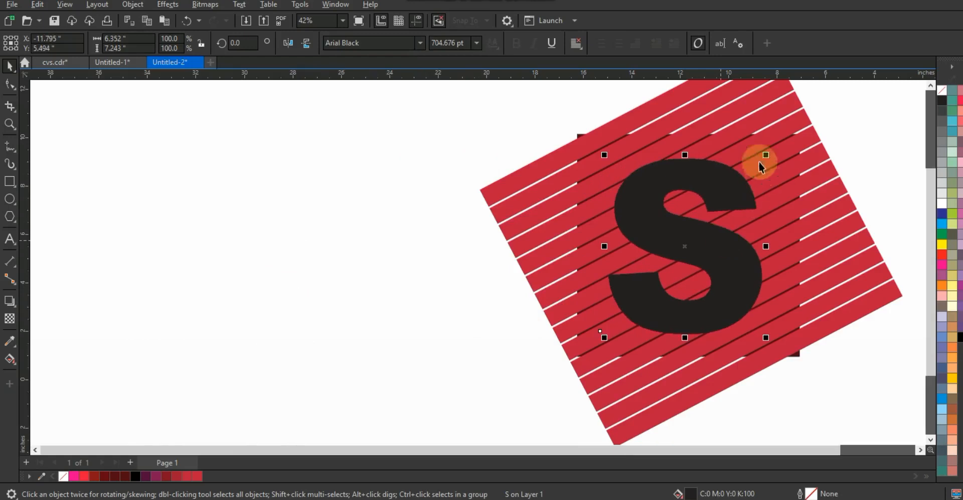
left_click_drag(768, 155, 730, 195)
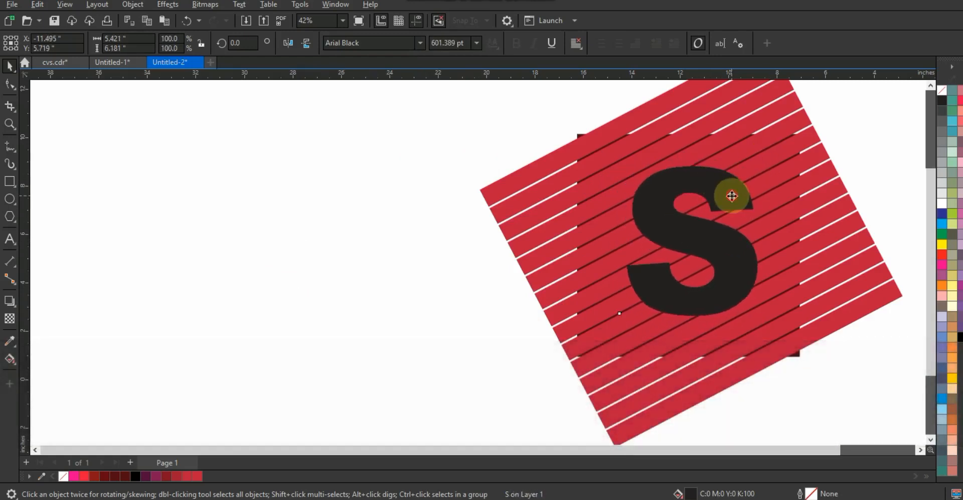
Centre the S on the striped shape and convert it to curves, scaled to about 5.1 by 5.8 in.
left_click(791, 171, "shift")
key("c")
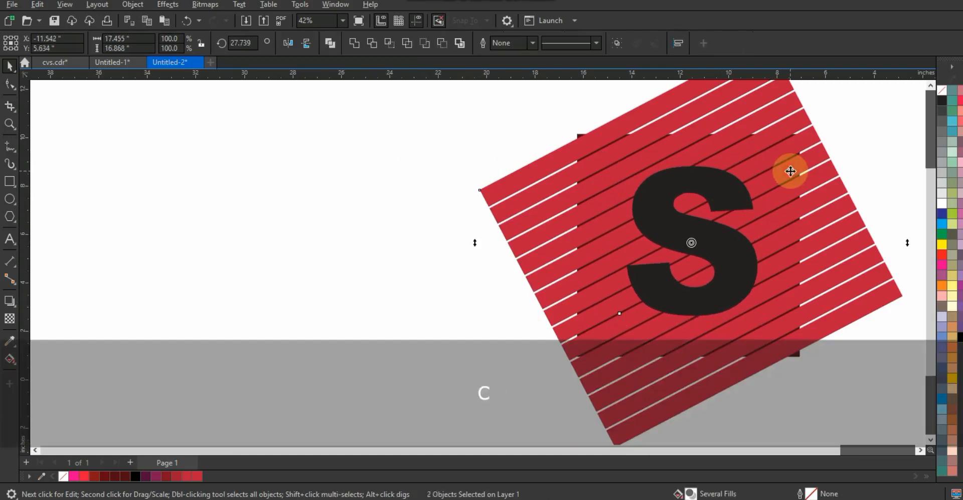
key("e")
left_click(316, 205)
left_click(738, 252)
key("ctrl+q")
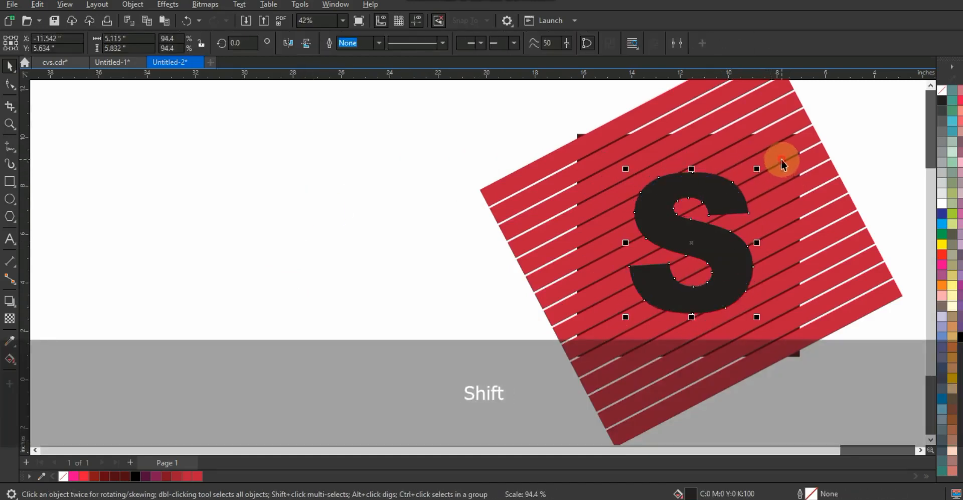
Trim the S out of the red striped shape and move the black S aside to the empty area.
left_click(780, 160, "shift")
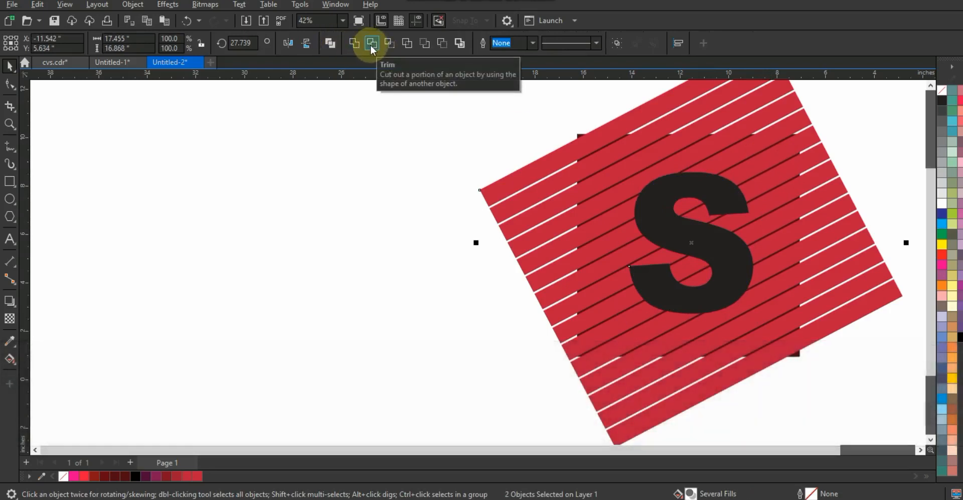
left_click(370, 46)
left_click(348, 151)
left_click_drag(702, 244, 338, 250)
Break the trimmed red striped shape apart into separate stripe pieces.
left_click(742, 233)
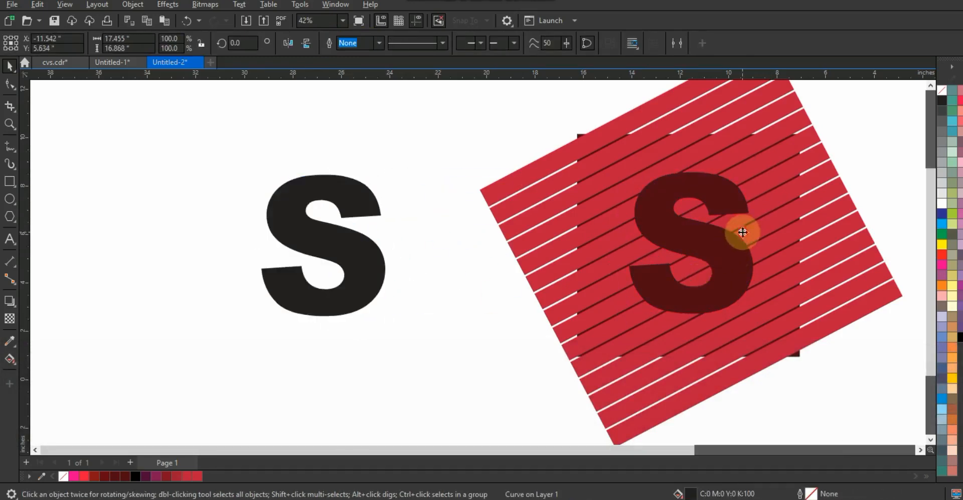
left_click(426, 290)
left_click_drag(637, 239, 590, 287)
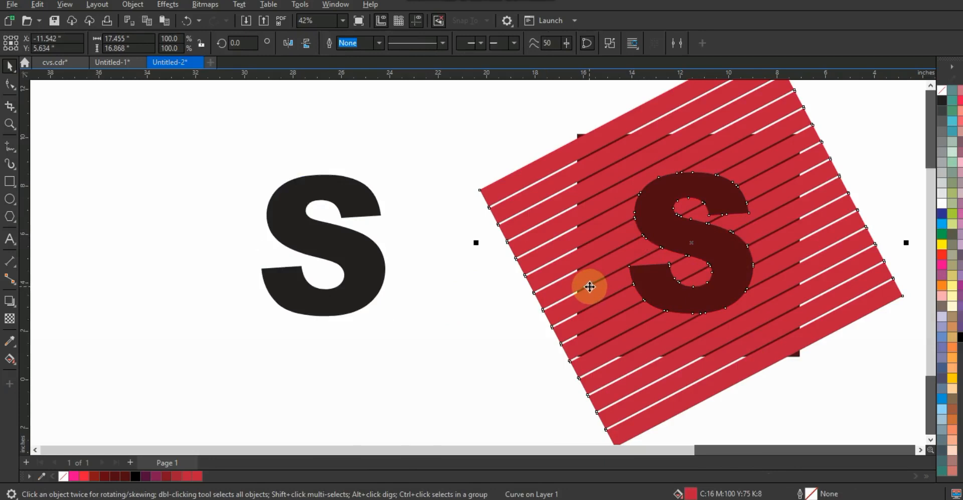
key("shift+F2")
left_click(695, 206)
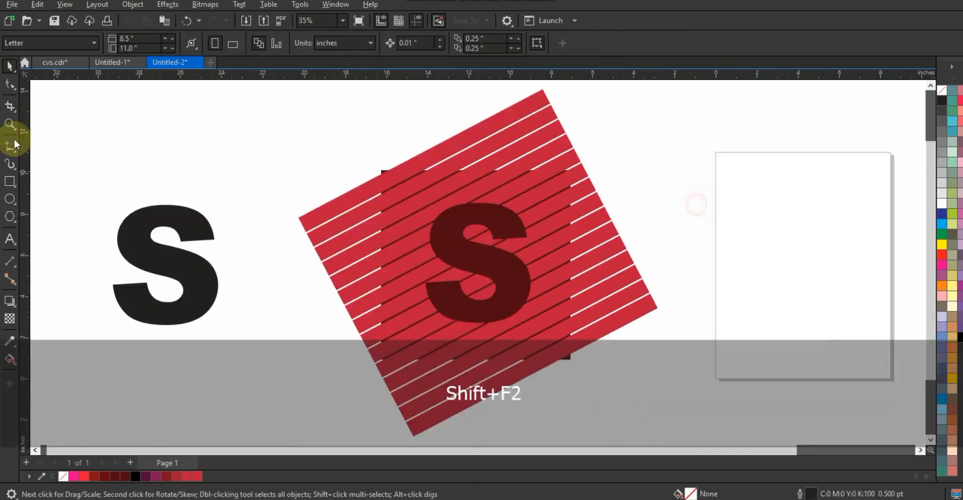
left_click(10, 124)
left_click_drag(338, 153, 612, 382)
left_click(9, 65)
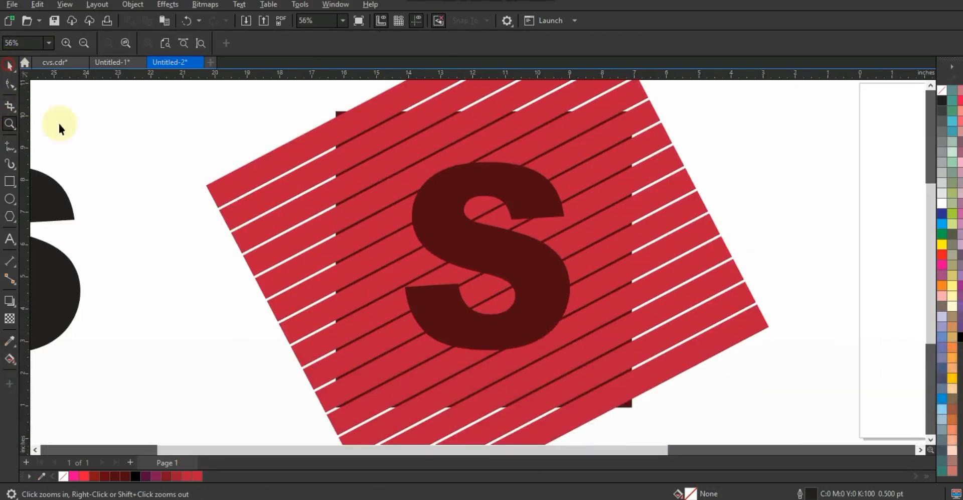
left_click(366, 123)
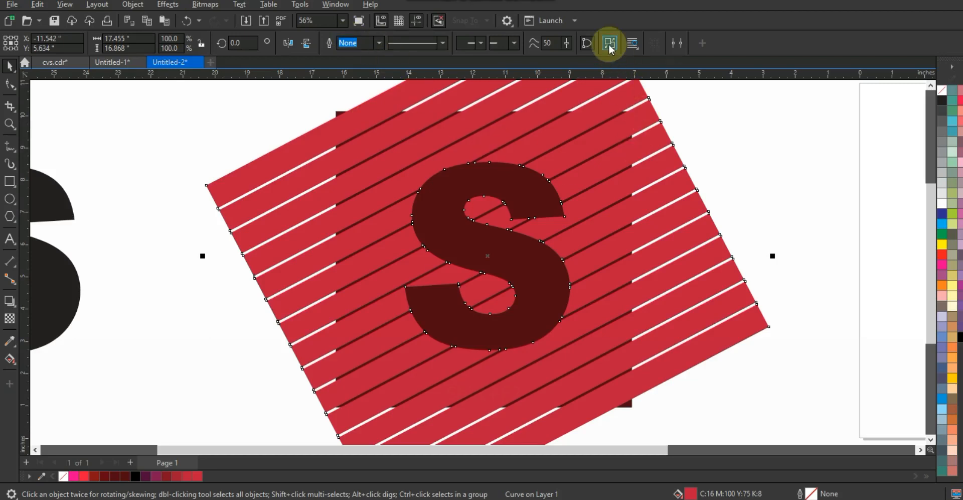
left_click(724, 143)
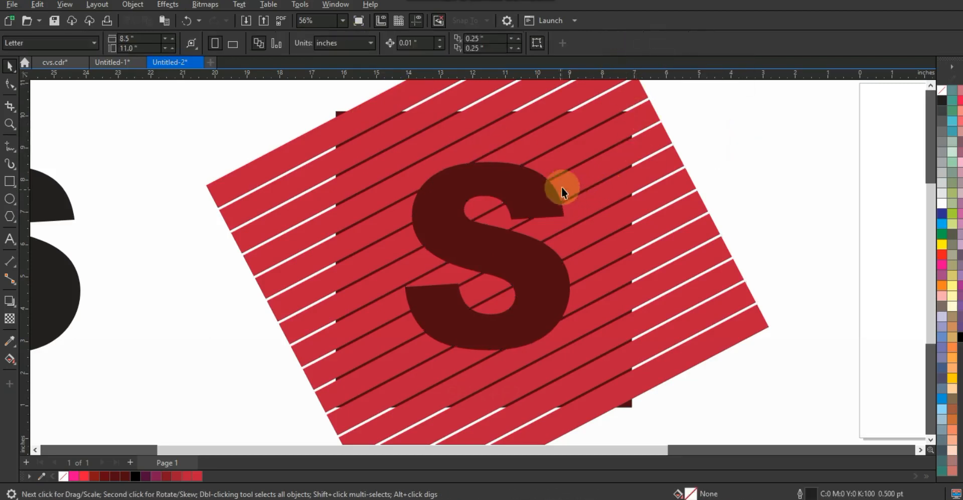
Offset individual stripe pieces along their slant around the S's top, sides and upper counter to give the letter a broken outline.
left_click(580, 178)
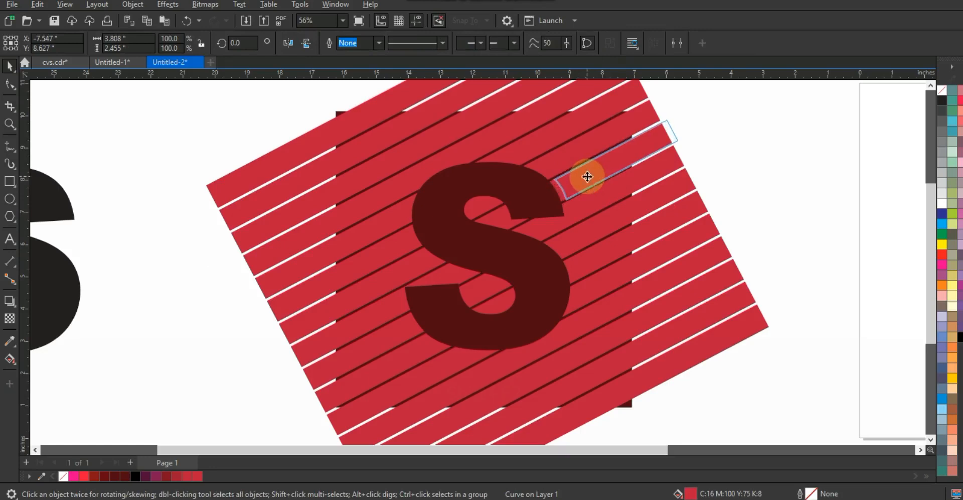
left_click(586, 176)
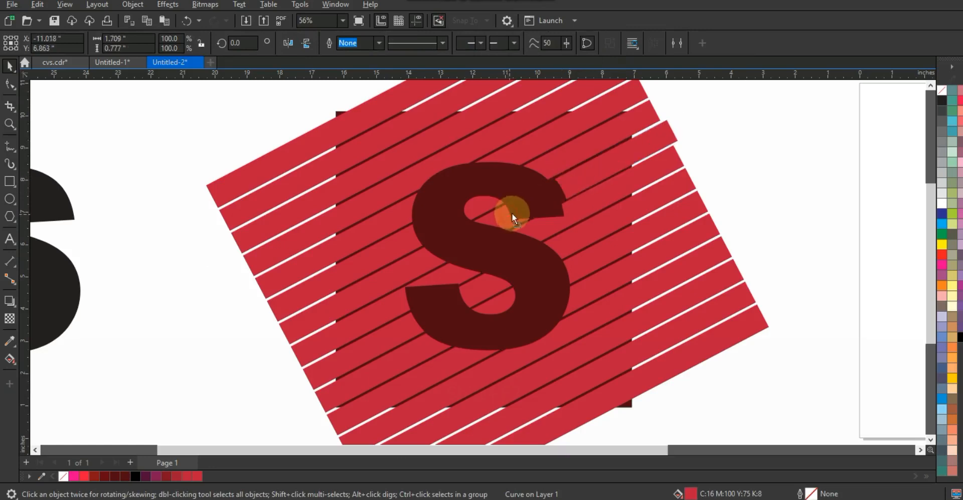
left_click(507, 223)
left_click(407, 270)
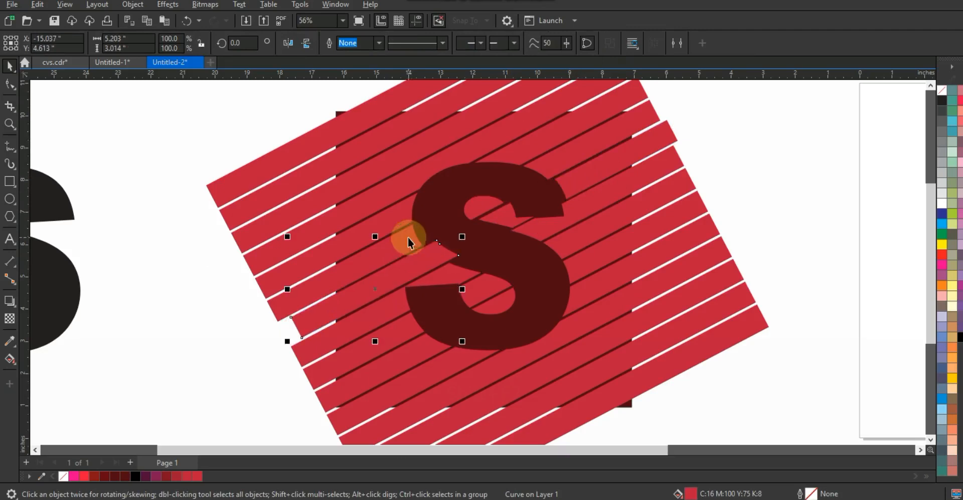
left_click(414, 211)
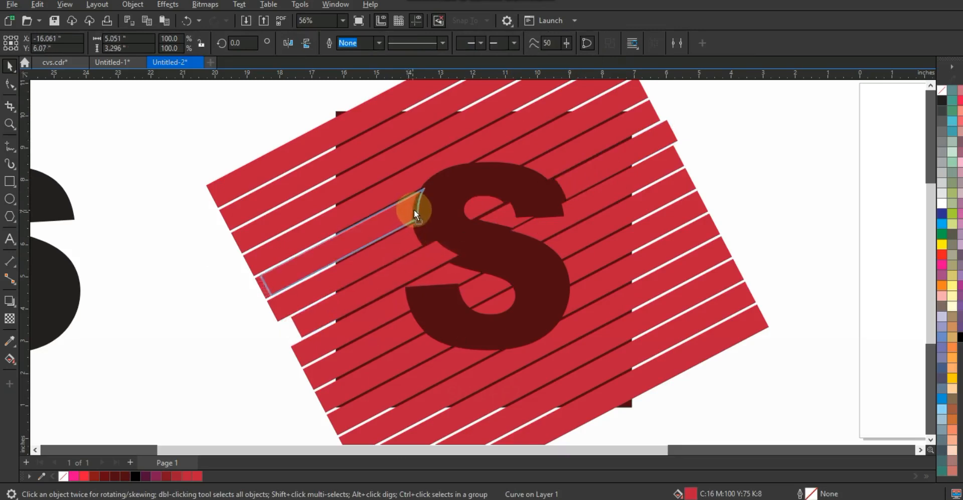
left_click(494, 163)
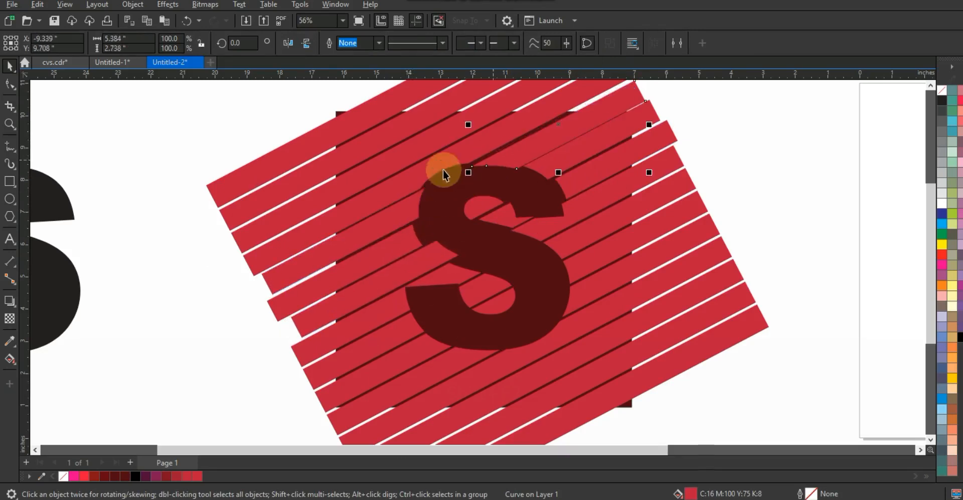
left_click(566, 296)
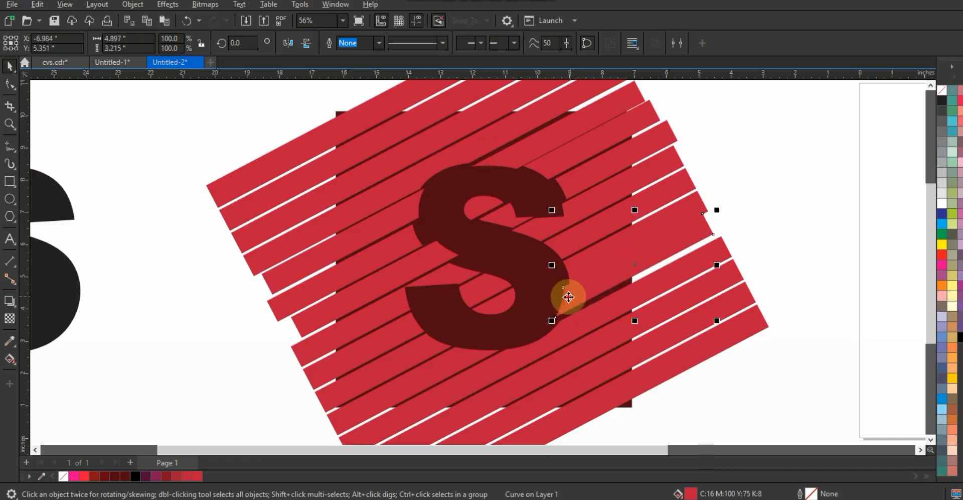
left_click(567, 299)
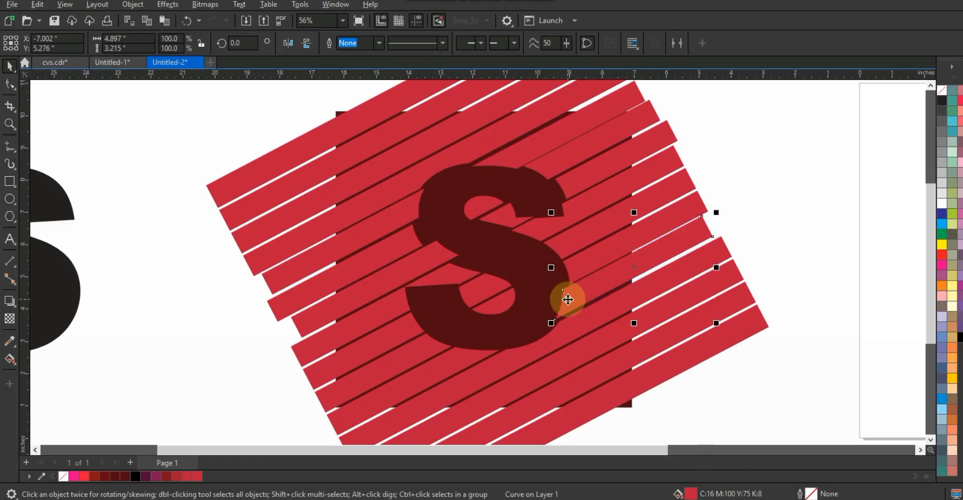
Offset stripe pieces along their slant below the S and in its lower counter, undoing the shift of the lower-left piece.
left_click(459, 349)
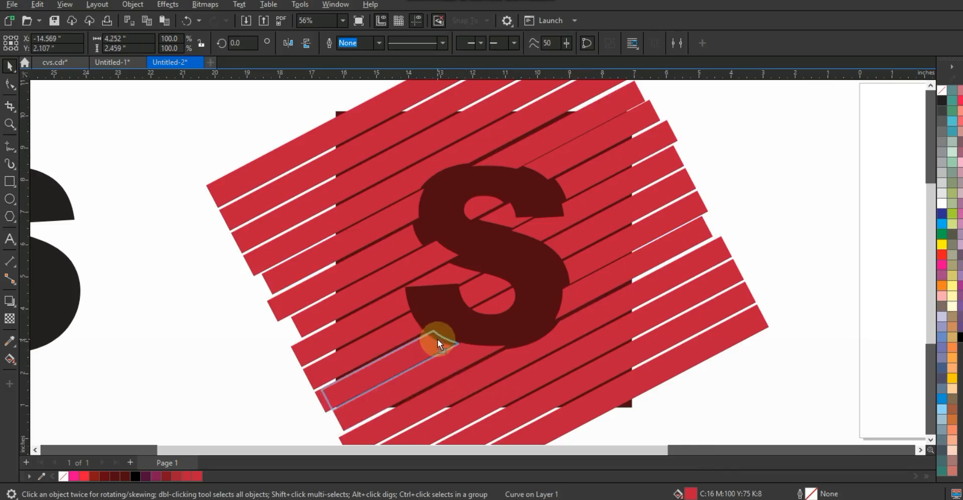
left_click(437, 338)
left_click(405, 296)
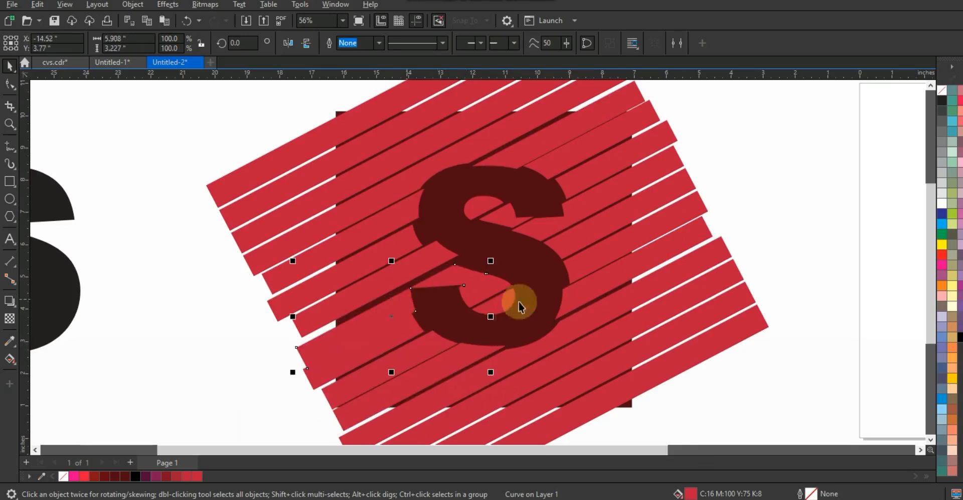
key("ctrl+z")
left_click_drag(504, 305, 485, 290)
left_click(775, 277)
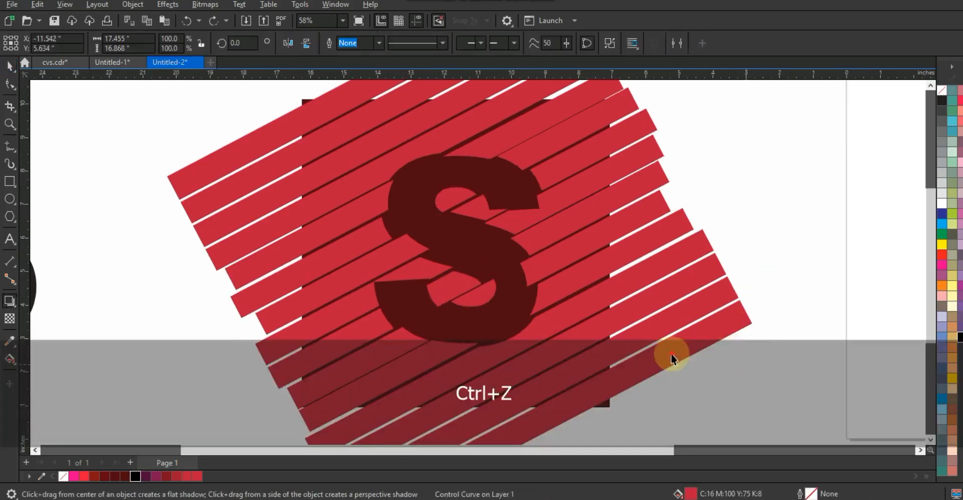
PowerClip the red stripe pieces inside the dark maroon square.
key("w")
left_click(607, 406)
left_click(605, 406)
Duplicate the stripes in the PowerClip contents and place the slightly offset copy, filled black, behind the red ones as a shadow.
key("d")
left_click(547, 258)
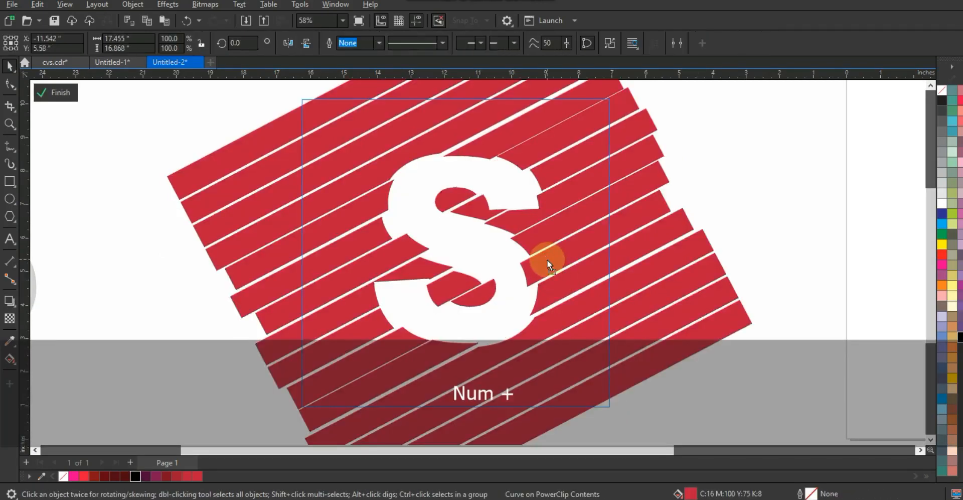
left_click(959, 337)
key("shift+Page_Down")
key("f")
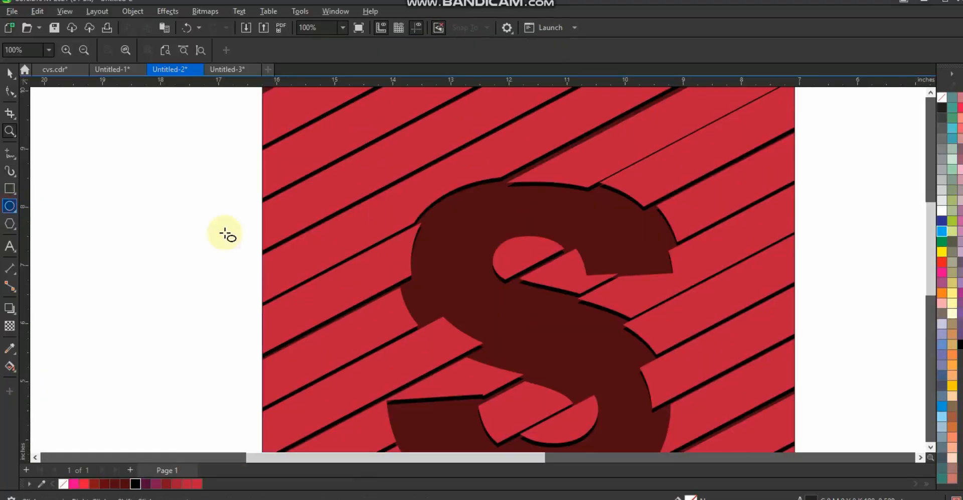
Draw small circles of different sizes over the stripes on both sides of the S.
left_click_drag(309, 190, 334, 241)
left_click_drag(333, 326, 352, 354)
left_click_drag(312, 408, 323, 366)
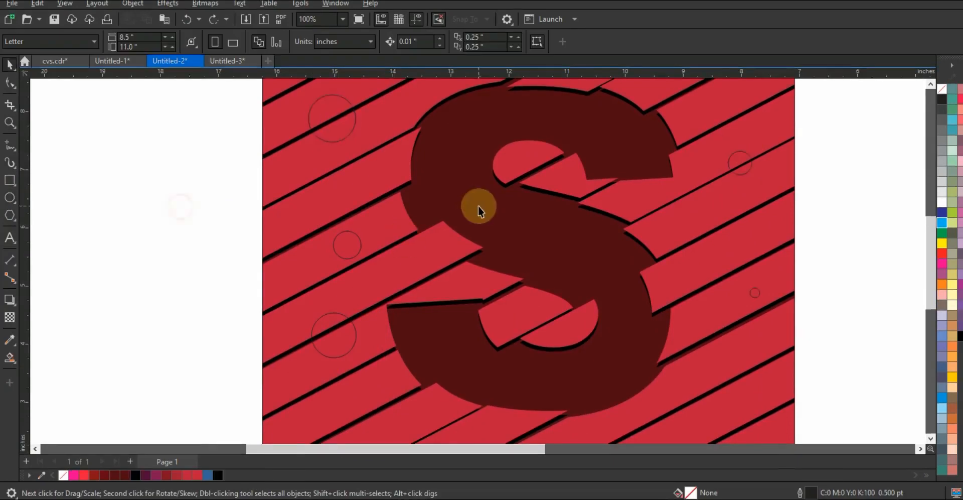
Place the five circles inside the square's PowerClip and open its contents for editing.
scroll(477, 207, "down", 2)
left_click(631, 335)
key("shift+F2")
left_click(688, 266)
left_click_drag(707, 133, 281, 393)
left_click(420, 130)
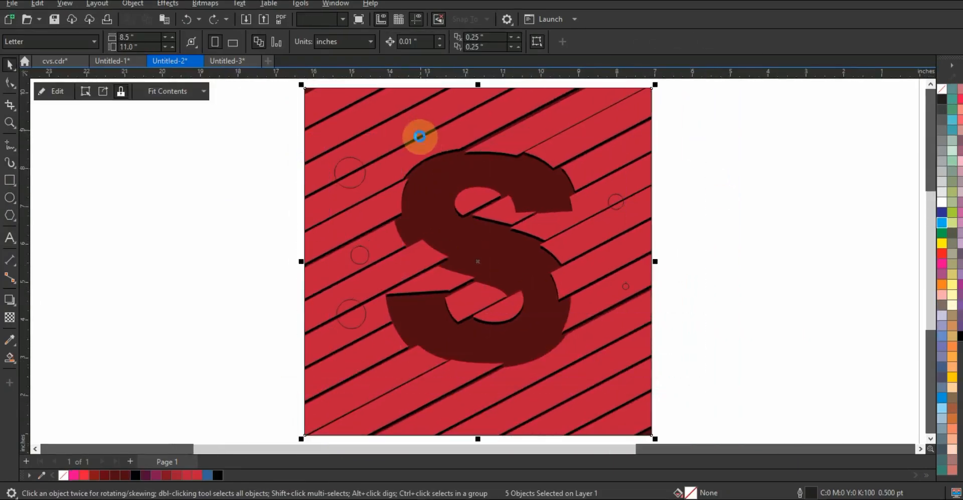
double_click(419, 137)
Smart-fill both halves of the two large left circles and the larger right circle, as split by the stripe gaps.
left_click(10, 357)
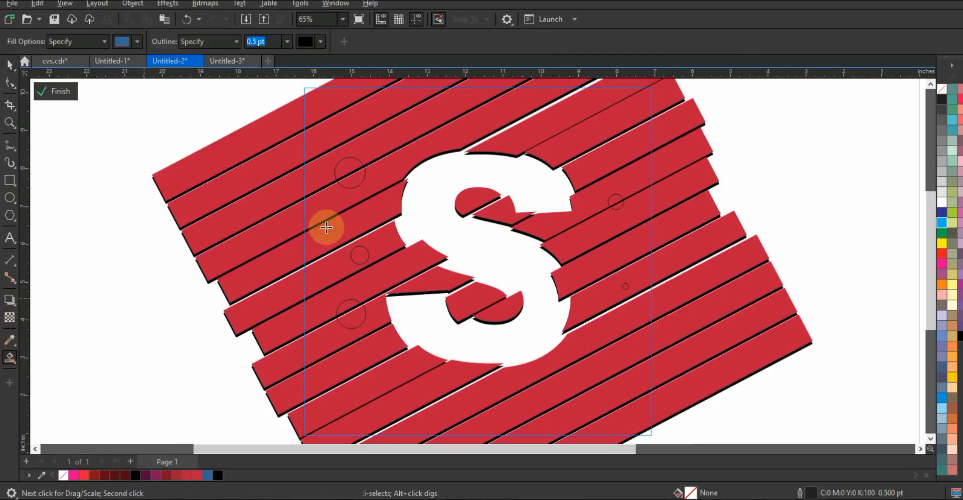
left_click(350, 171)
left_click(361, 317)
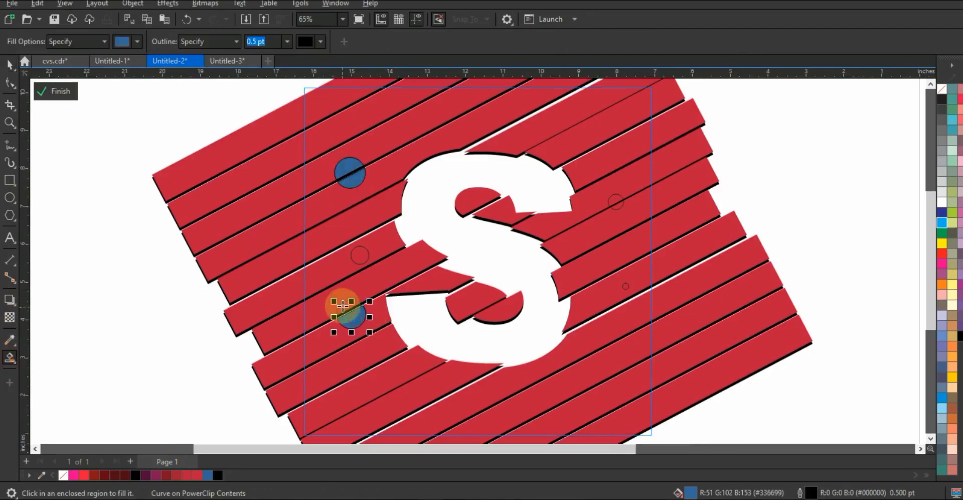
left_click(617, 202)
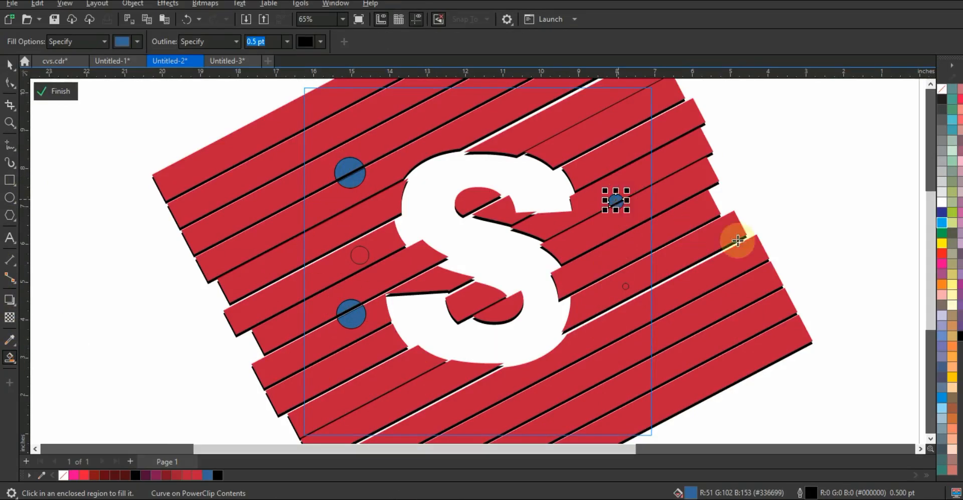
Recolour the six filled circle halves yellow (C0 M20 Y100 K0) and remove their outlines.
left_click(13, 67)
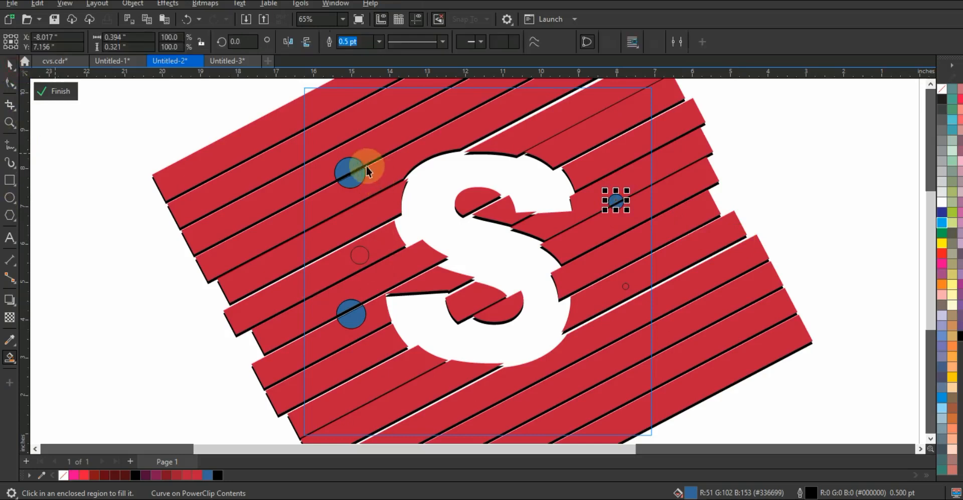
left_click(351, 178)
left_click(351, 314, "shift")
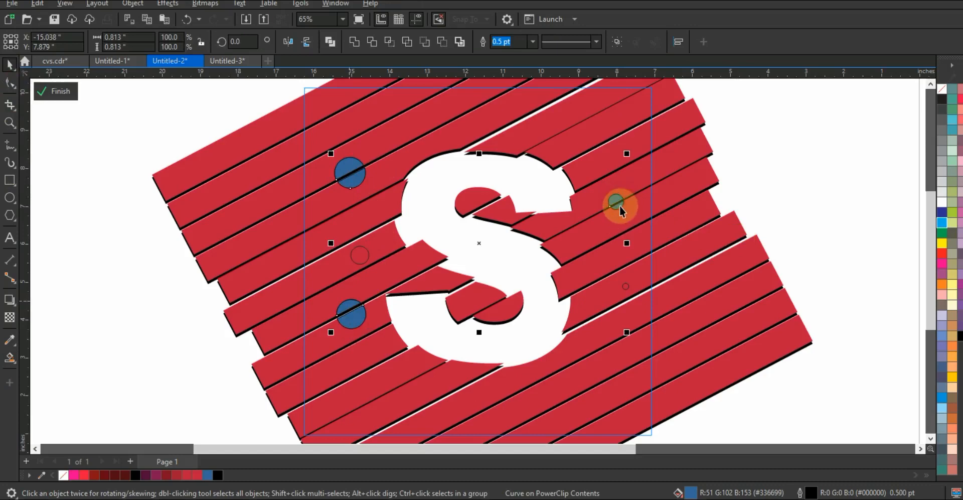
left_click(953, 379)
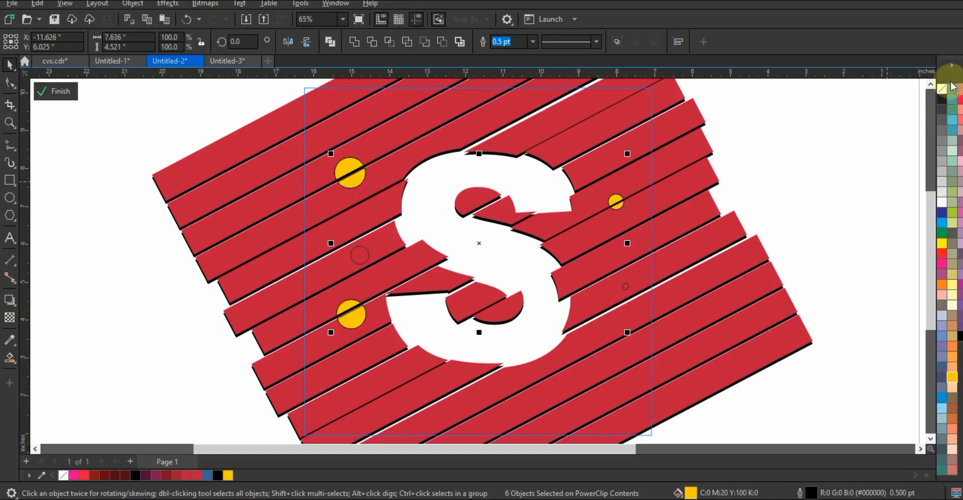
right_click(946, 91)
Remove the upper-left circle's original outline and shift its upper yellow half up to the right along the stripe gap.
left_click_drag(762, 101, 239, 353)
key("shift+F2")
left_click(332, 158)
left_click(216, 108)
key("shift+F2")
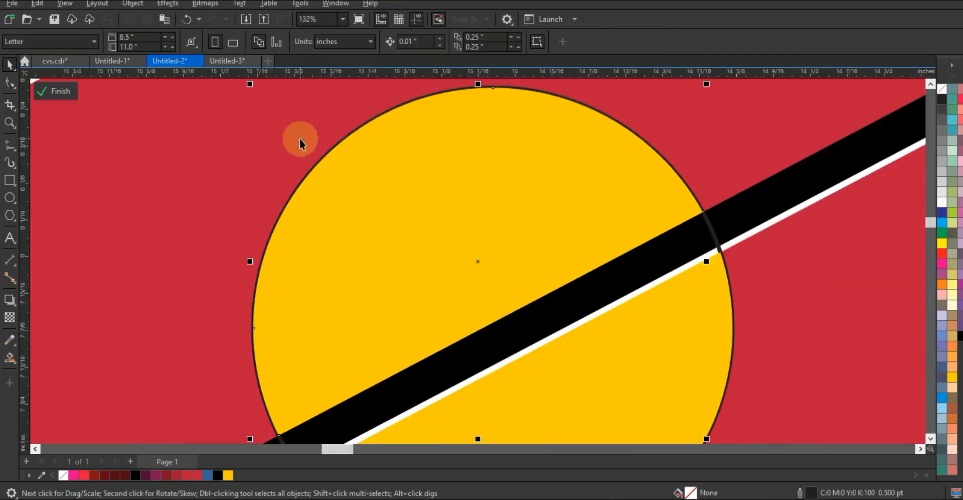
scroll(488, 244, "down", 2)
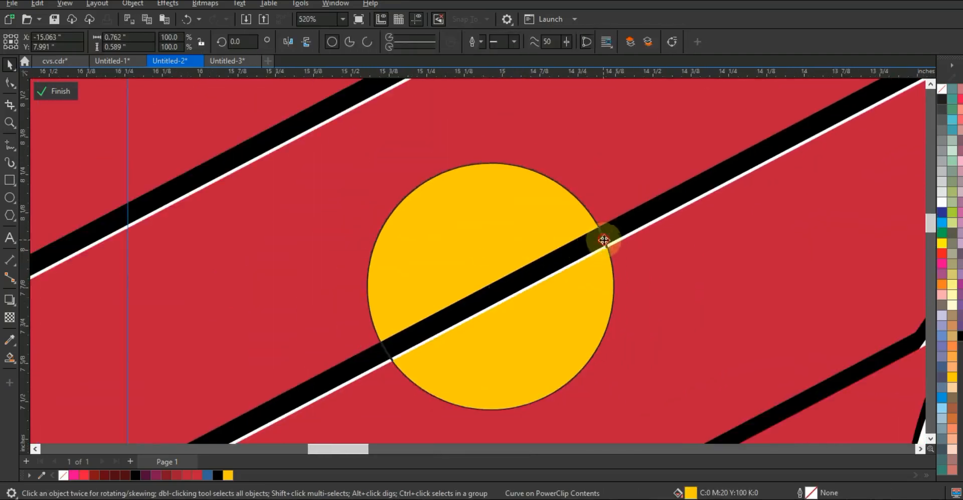
left_click_drag(477, 249, 588, 190)
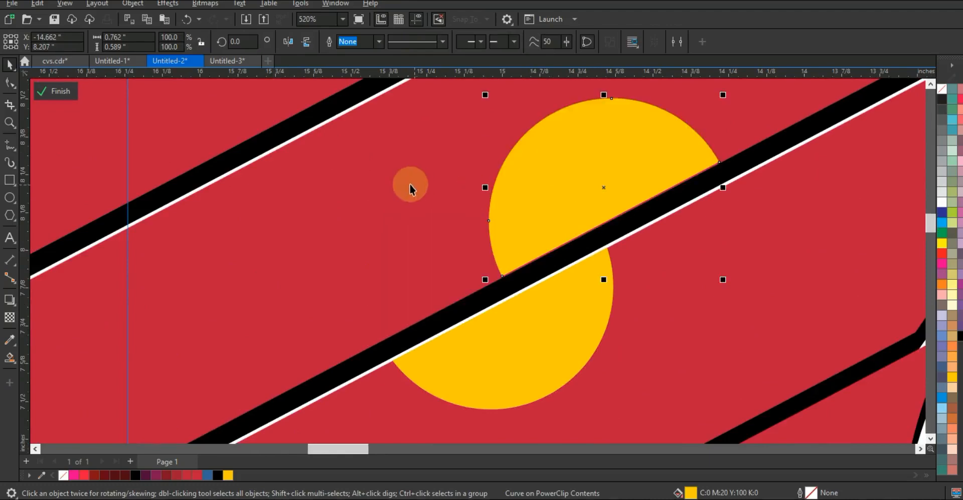
Shift the lower-left circle's lower yellow half down to the left along the stripe gap and delete the original circle outline.
scroll(410, 186, "down", 8)
left_click_drag(374, 166, 701, 345)
key("shift+F2")
left_click(227, 413)
key("shift+F2")
left_click_drag(516, 247, 444, 275)
left_click(654, 264)
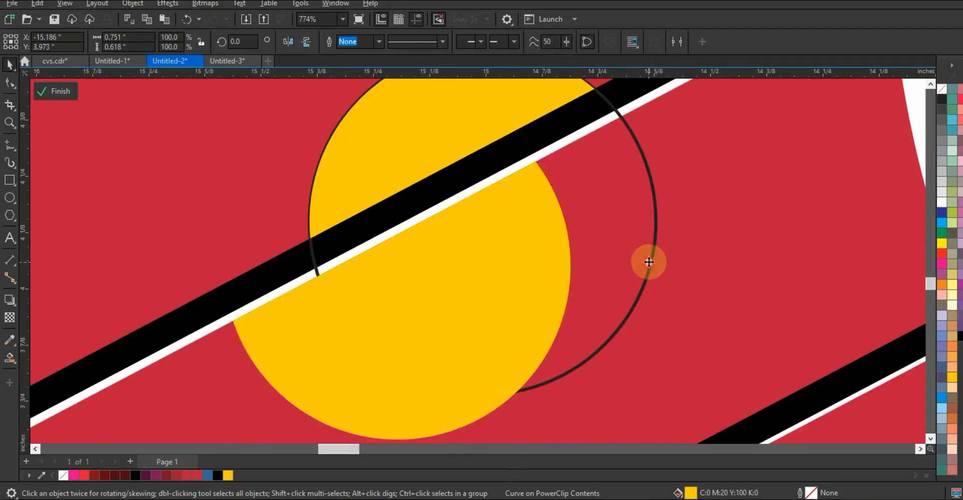
key("Delete")
Shift the right circle's lower yellow half up to the right along the stripe gap and delete the original circle outline.
scroll(460, 263, "down", 8)
left_click_drag(718, 215, 615, 251)
key("shift+F2")
left_click_drag(560, 337, 641, 301)
left_click(646, 218)
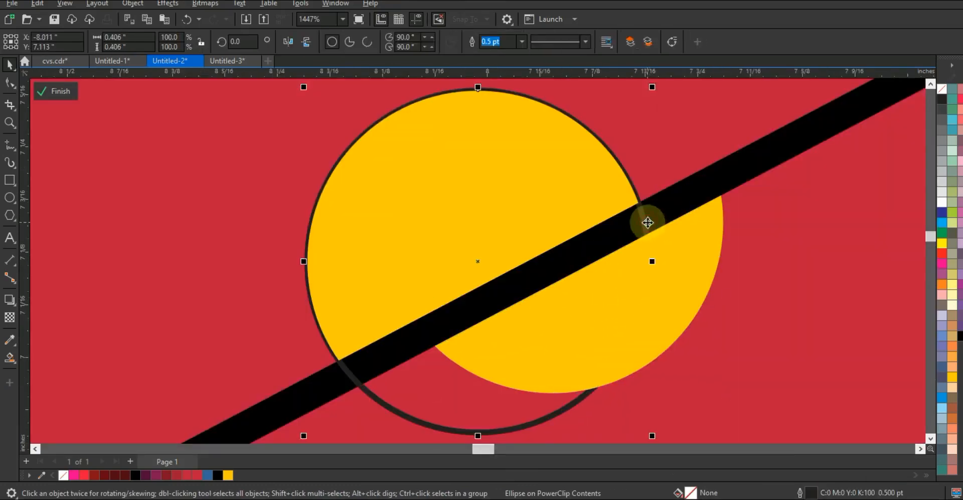
key("Delete")
Fill the two remaining small circles orange and remove their outlines.
scroll(632, 224, "down", 9)
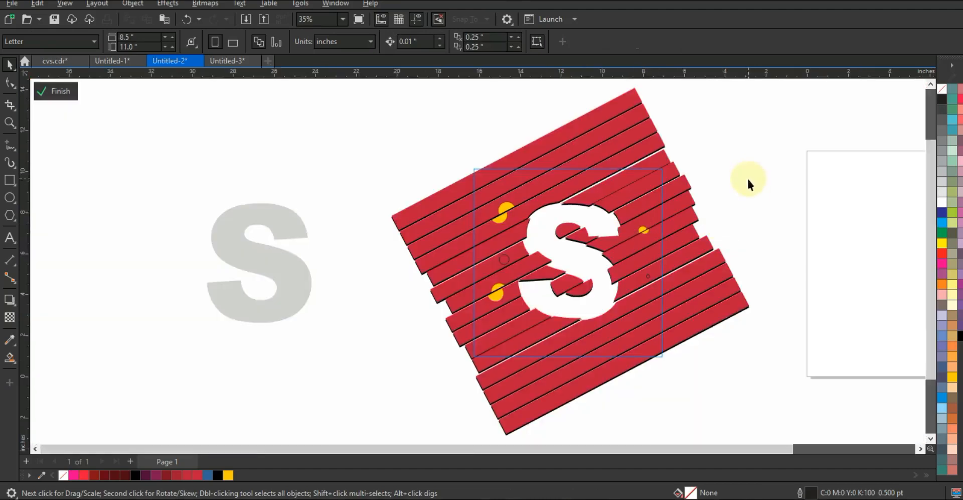
key("ctrl+a")
left_click(753, 257)
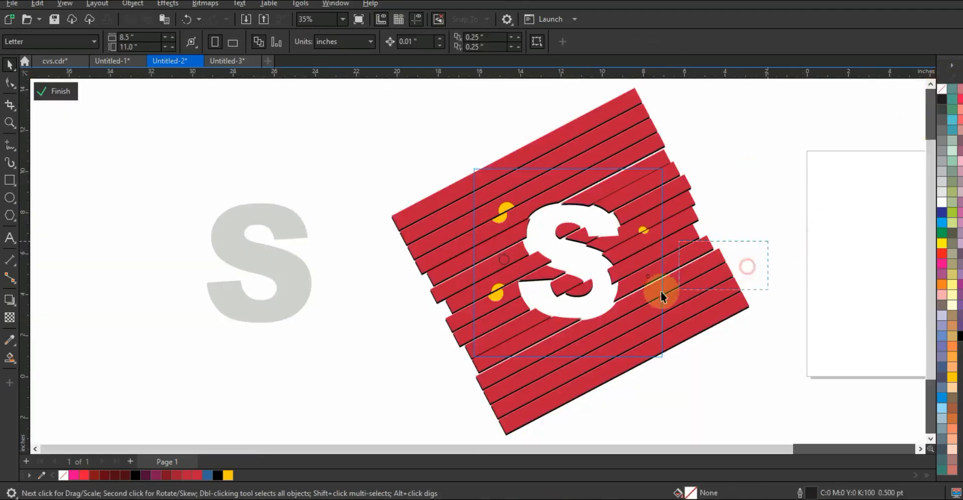
left_click(510, 264)
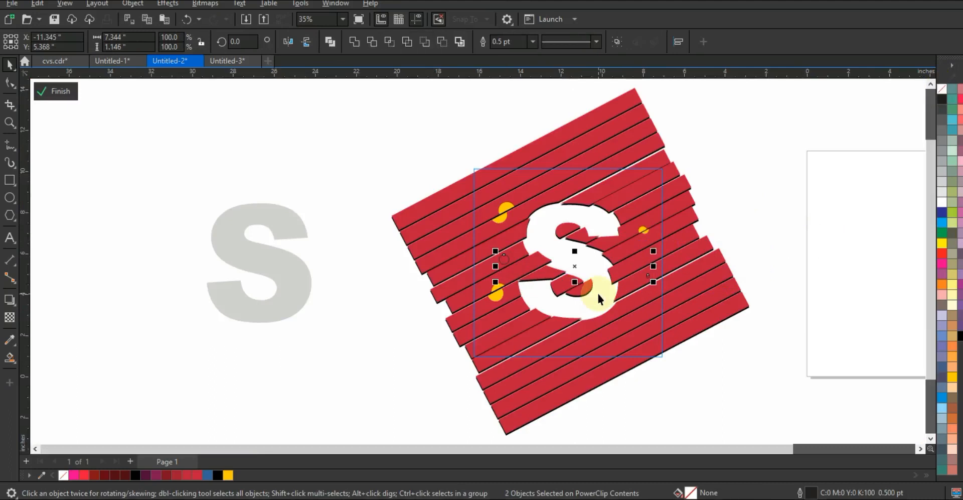
left_click_drag(750, 126, 384, 403)
right_click(940, 90)
Finish editing the PowerClip contents and preview the artwork full screen.
left_click(901, 98)
left_click(764, 164)
left_click(776, 183, "ctrl")
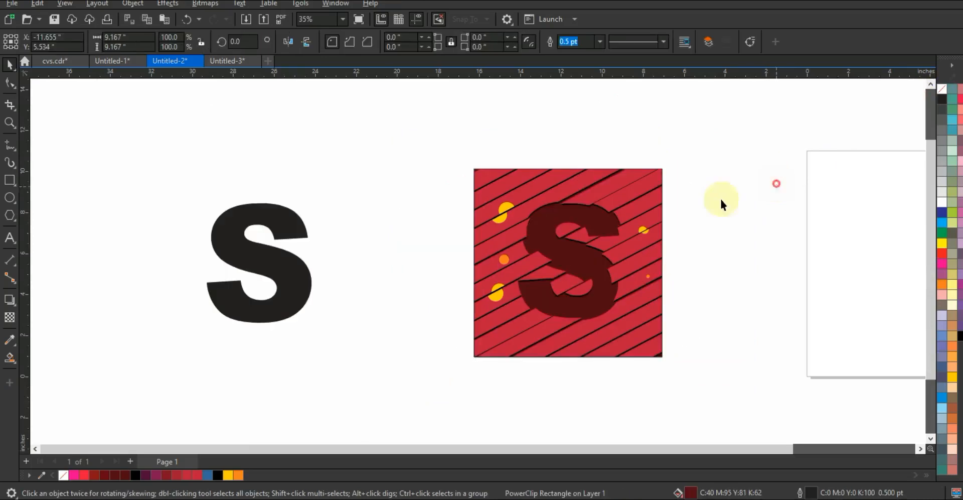
key("shift+F2")
key("F9")
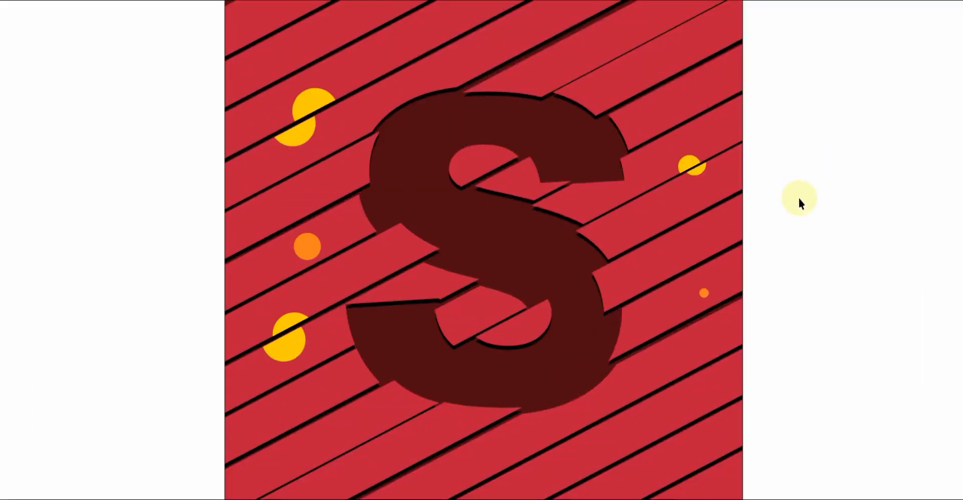